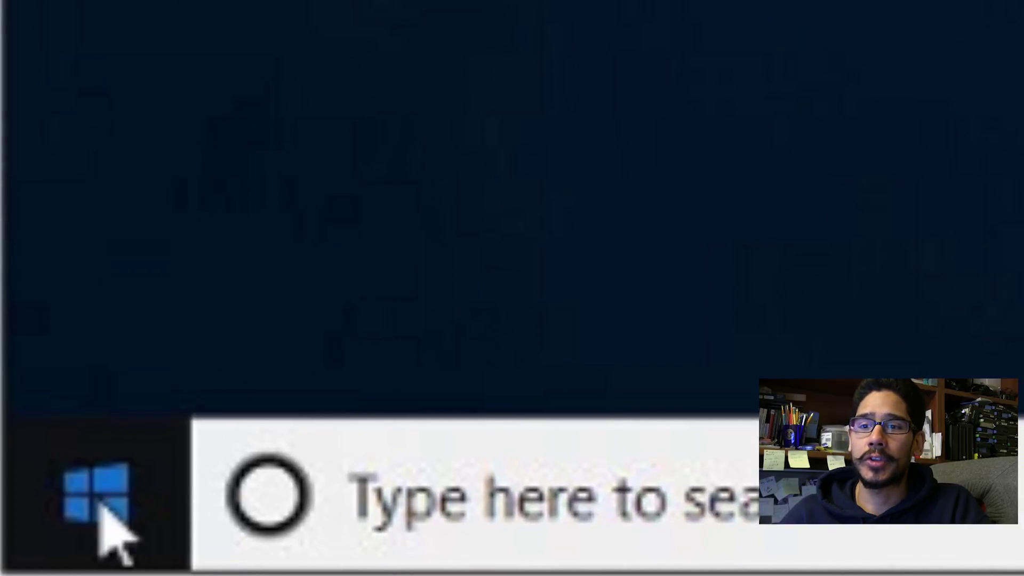
# - Open File Explorer and go from Local Disk (C:) to the hidden C:\ProgramData folder
pyautogui.click(100, 507)
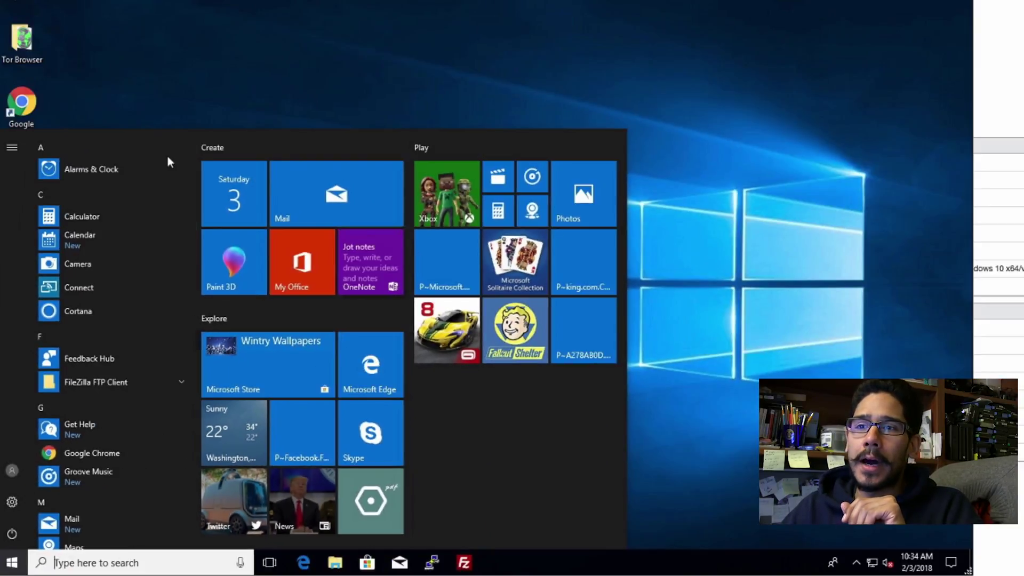
pyautogui.press('Escape')
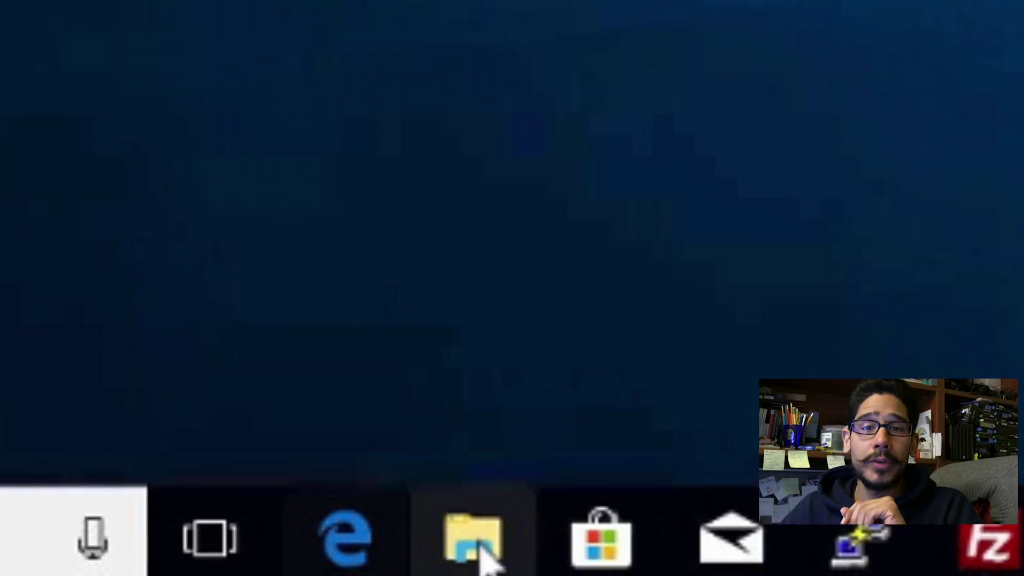
pyautogui.click(482, 551)
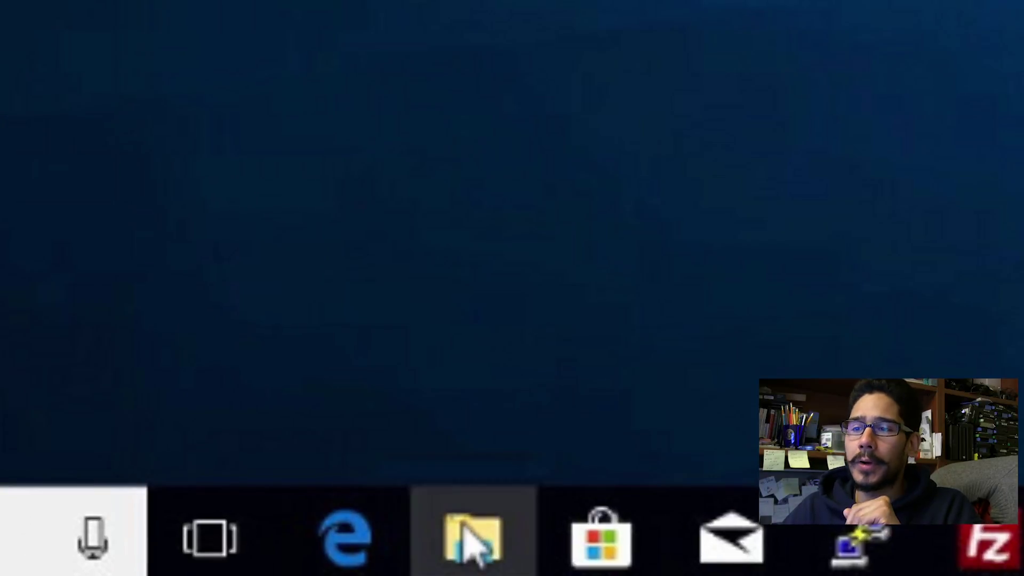
pyautogui.click(90, 436)
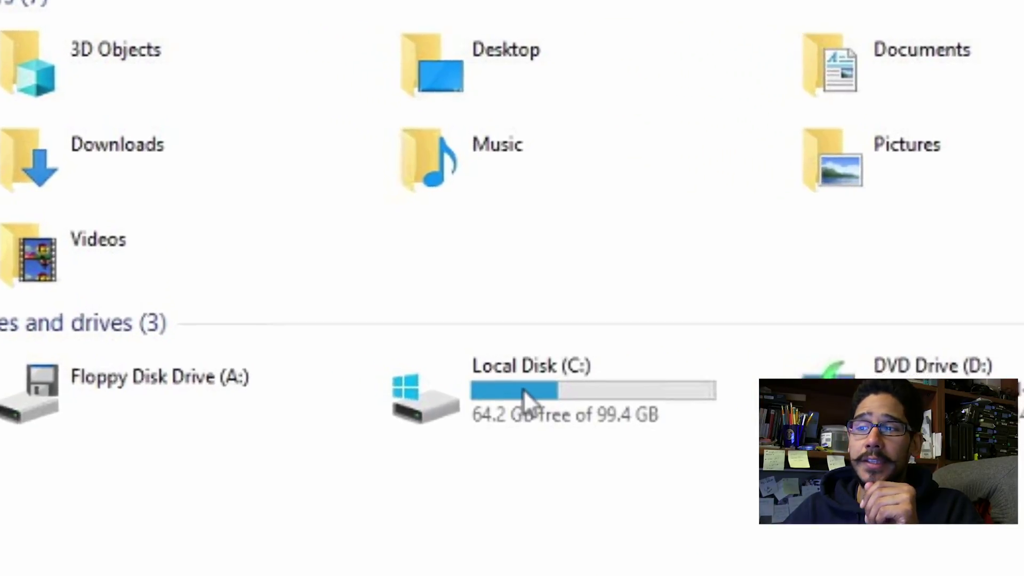
pyautogui.doubleClick(524, 388)
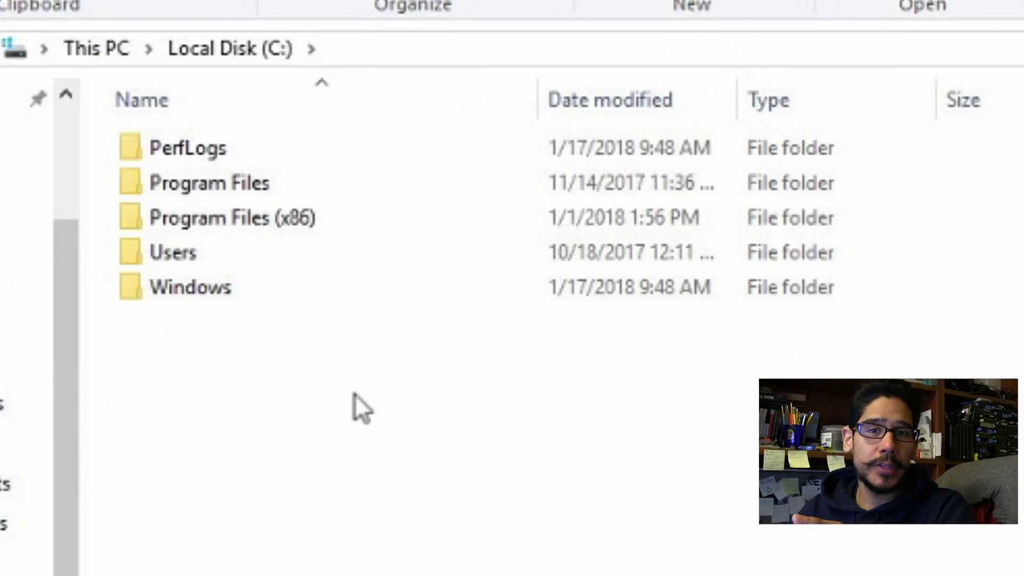
pyautogui.click(373, 51)
pyautogui.click(377, 50)
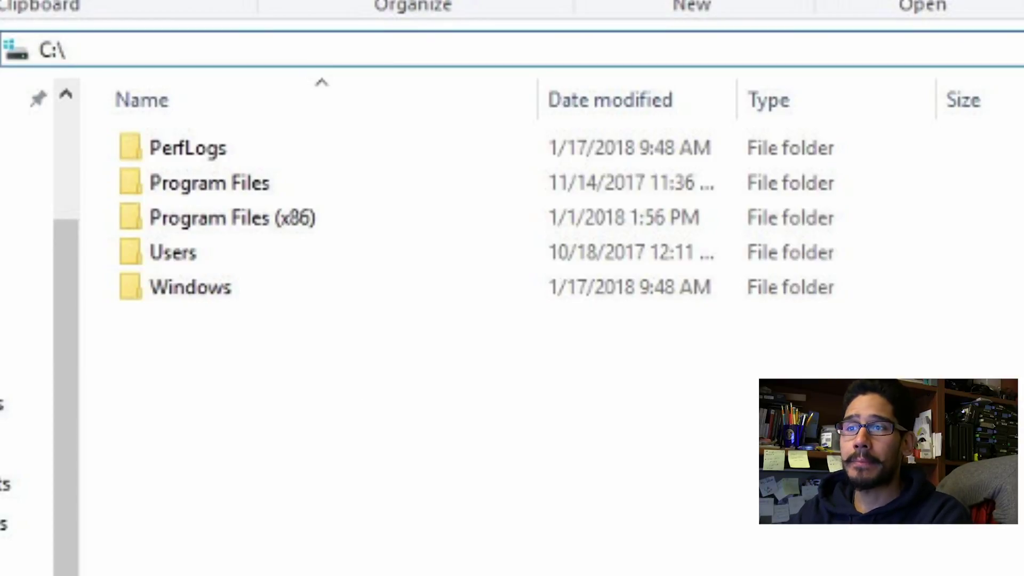
pyautogui.write('prog')
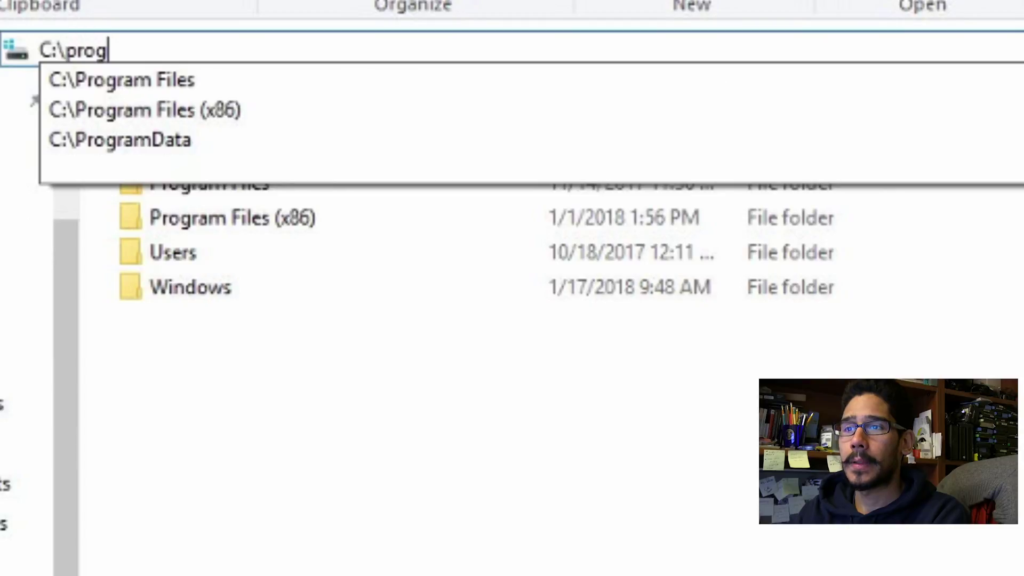
pyautogui.write('ramd')
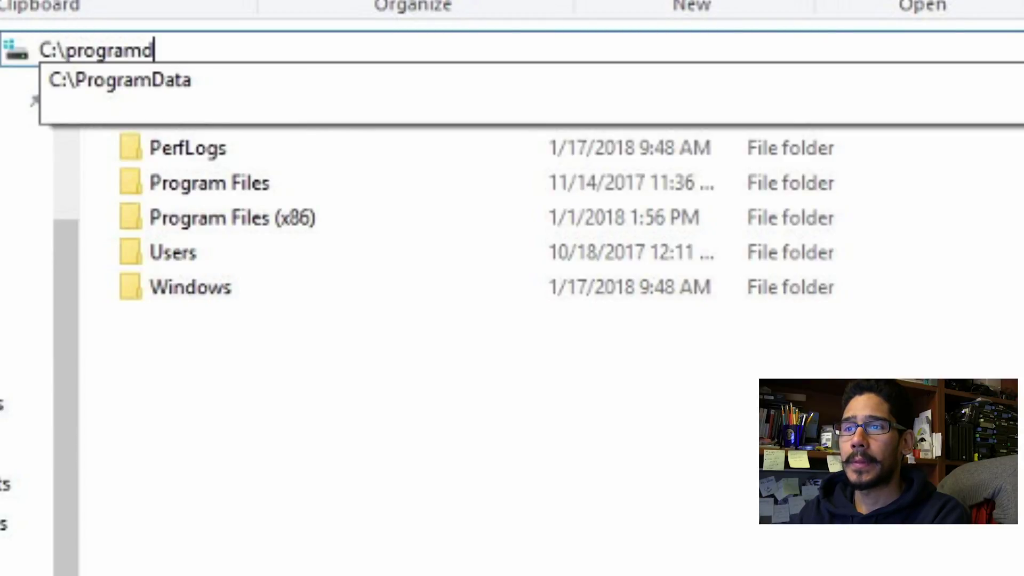
pyautogui.write('ata')
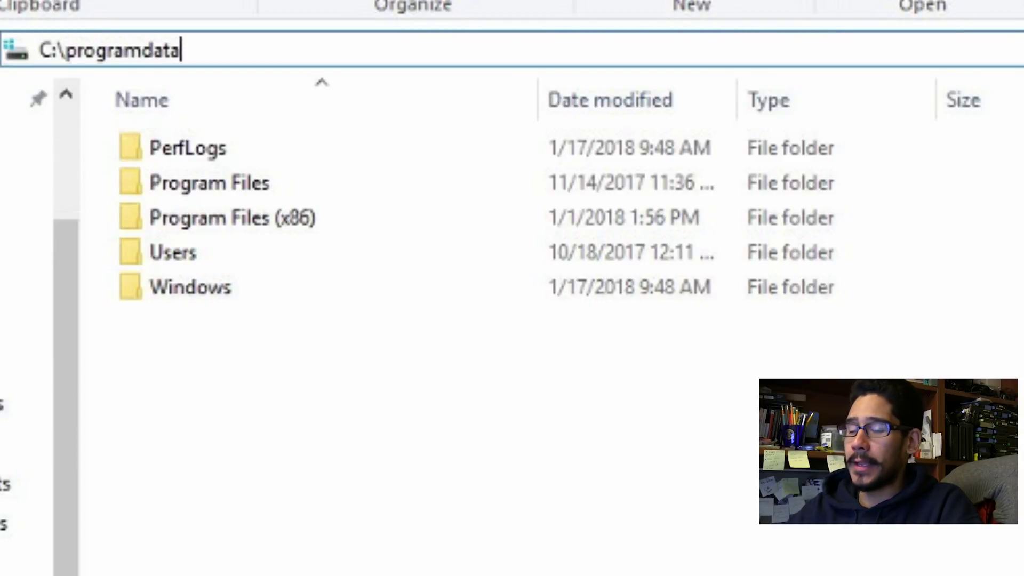
pyautogui.press('Return')
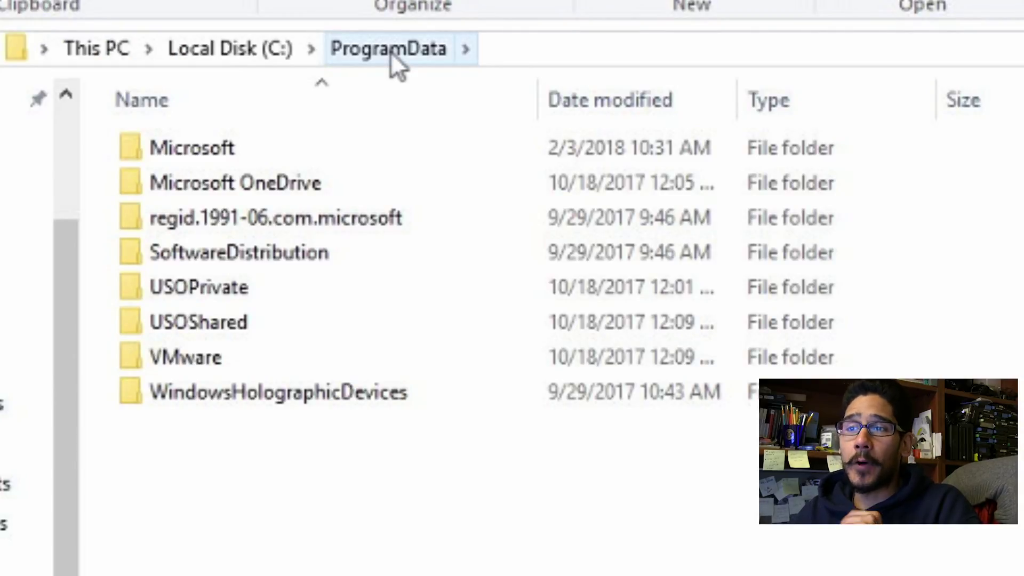
# - Open the Microsoft folder, then jump to and open User Account Pictures
pyautogui.doubleClick(235, 145)
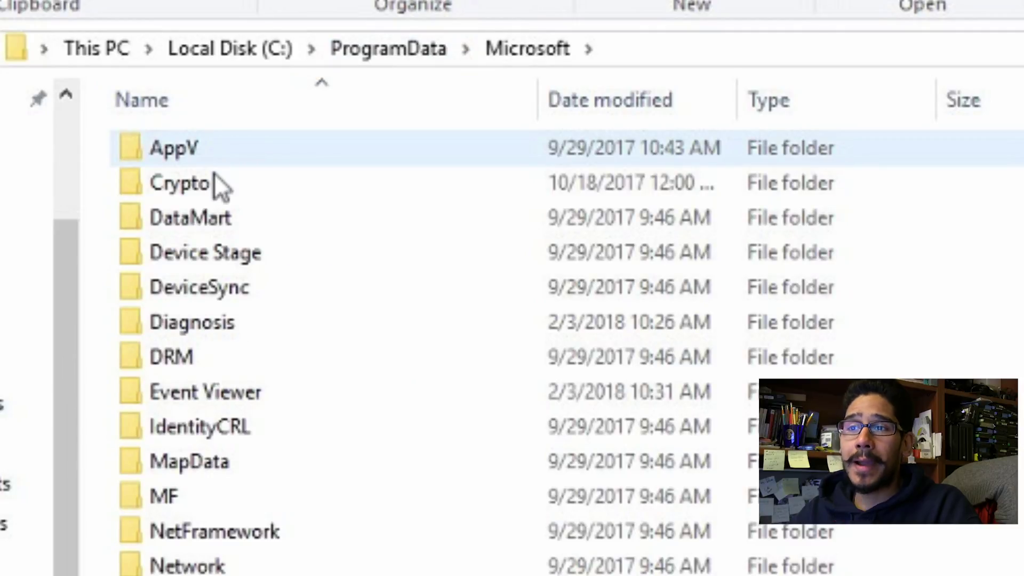
pyautogui.click(213, 173)
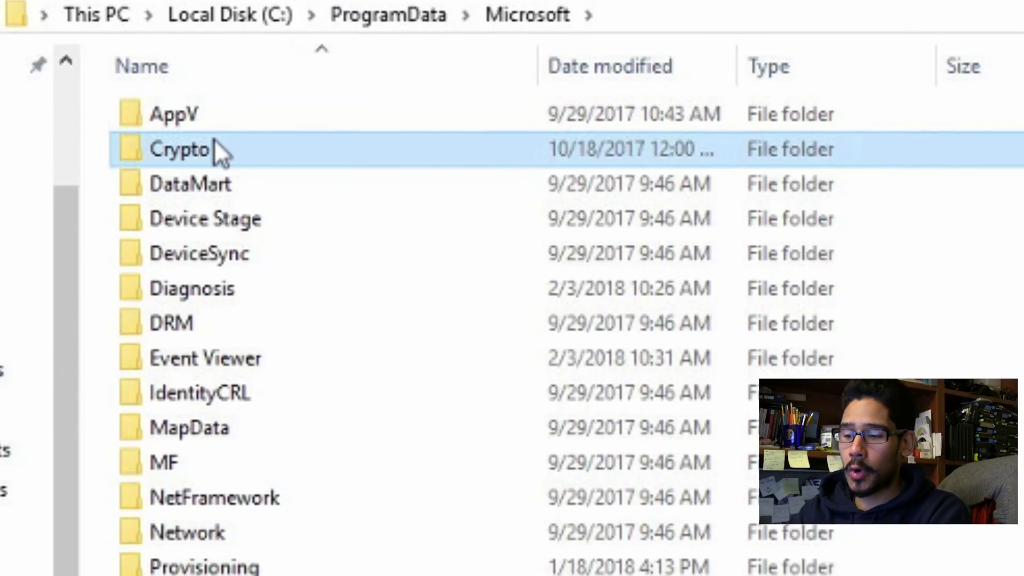
pyautogui.press('u')
pyautogui.press('Down')
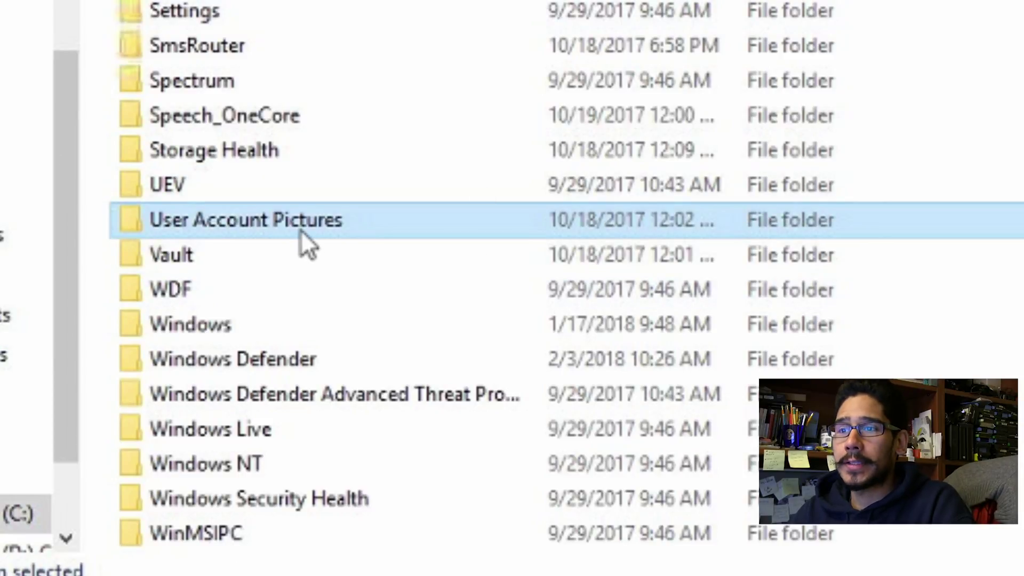
pyautogui.doubleClick(301, 230)
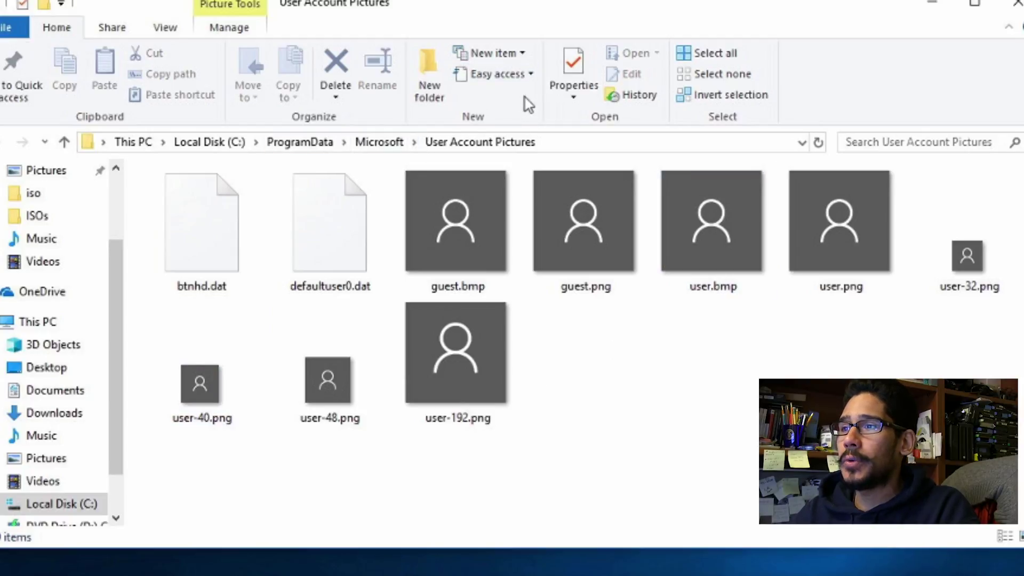
# - Switch to Details view, check each user PNG's size, then select all five user PNGs
pyautogui.click(165, 27)
pyautogui.click(401, 74)
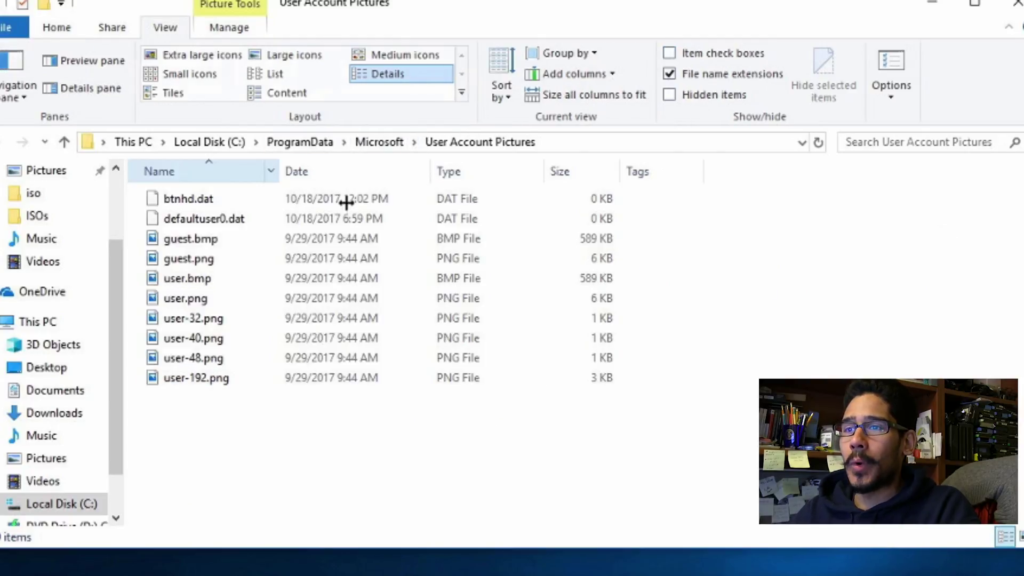
pyautogui.click(195, 298)
pyautogui.click(192, 320)
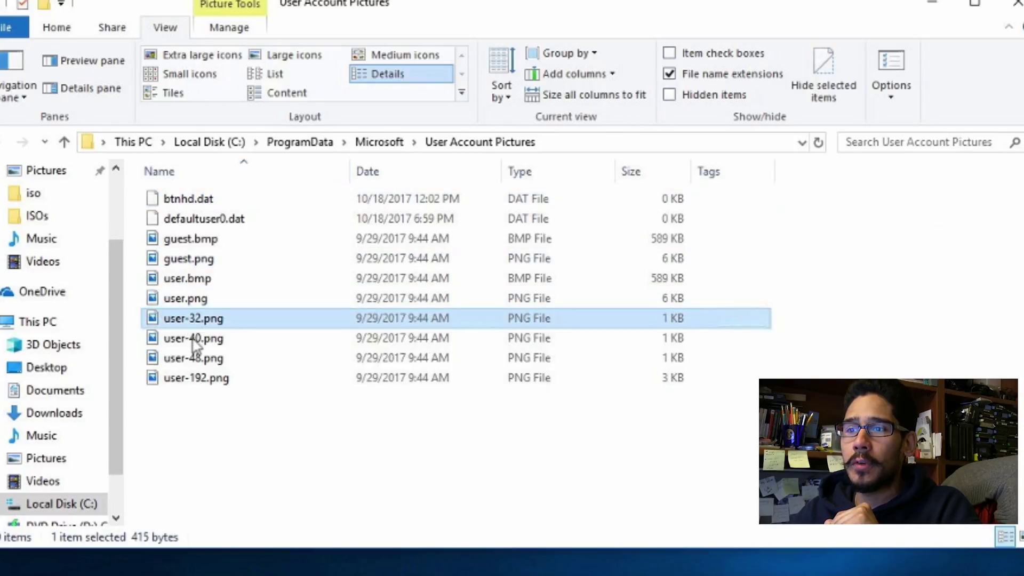
pyautogui.click(200, 341)
pyautogui.press('Down')
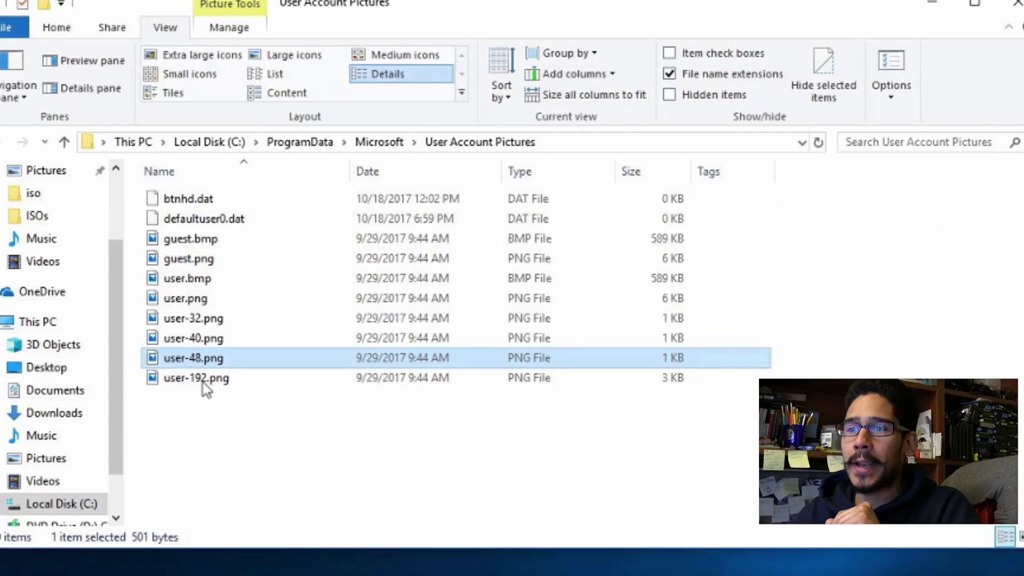
pyautogui.press('Down')
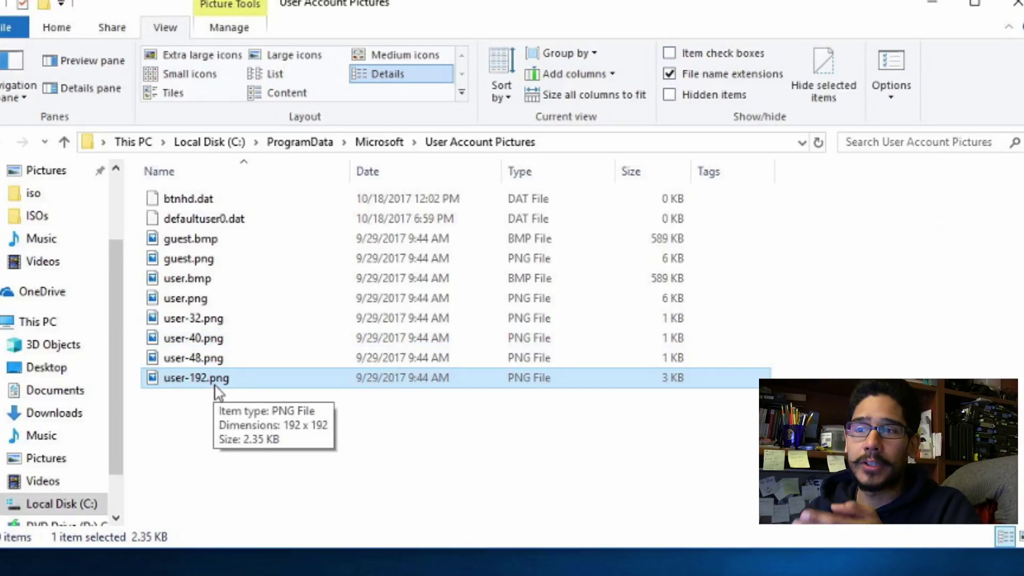
pyautogui.click(222, 417)
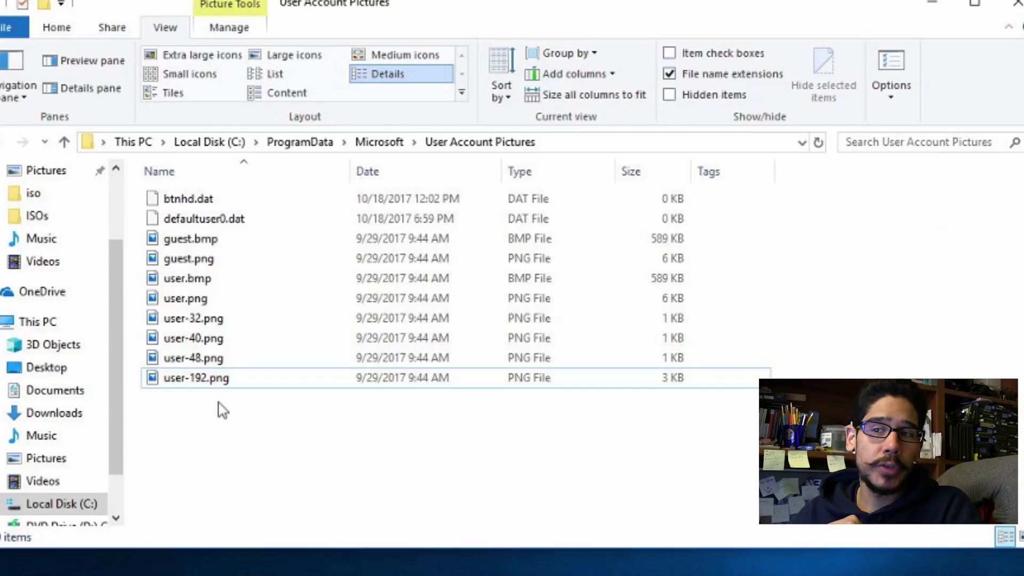
pyautogui.moveTo(217, 413); pyautogui.dragTo(185, 302)
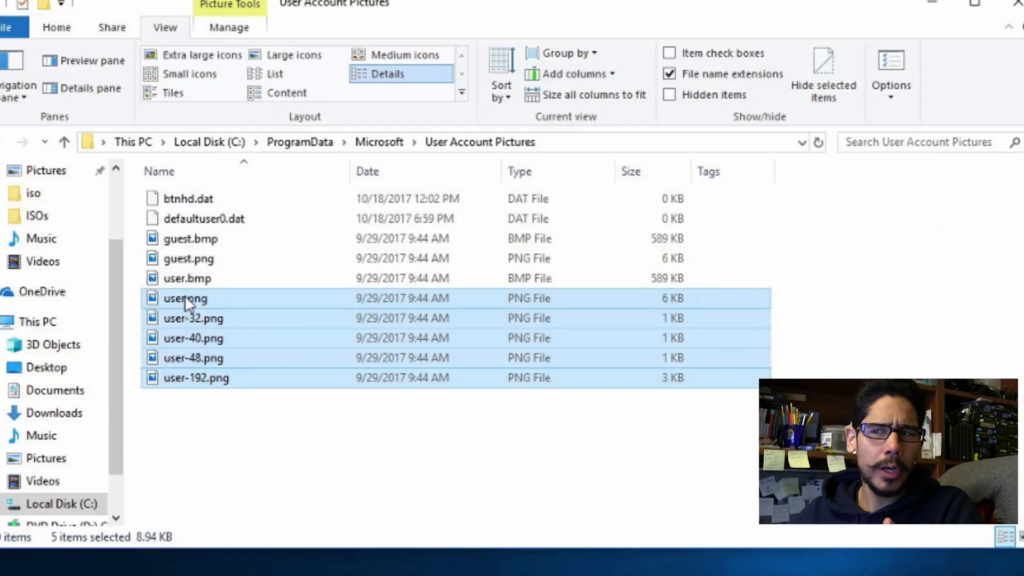
# - Rename user.png to user_old.png, granting administrator permission for the change
pyautogui.click(203, 298)
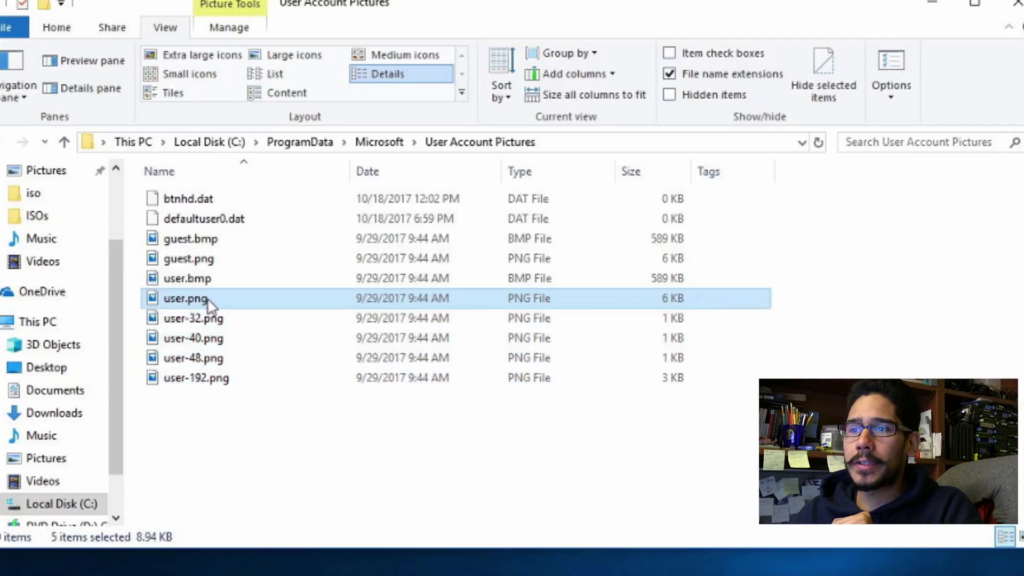
pyautogui.rightClick(207, 299)
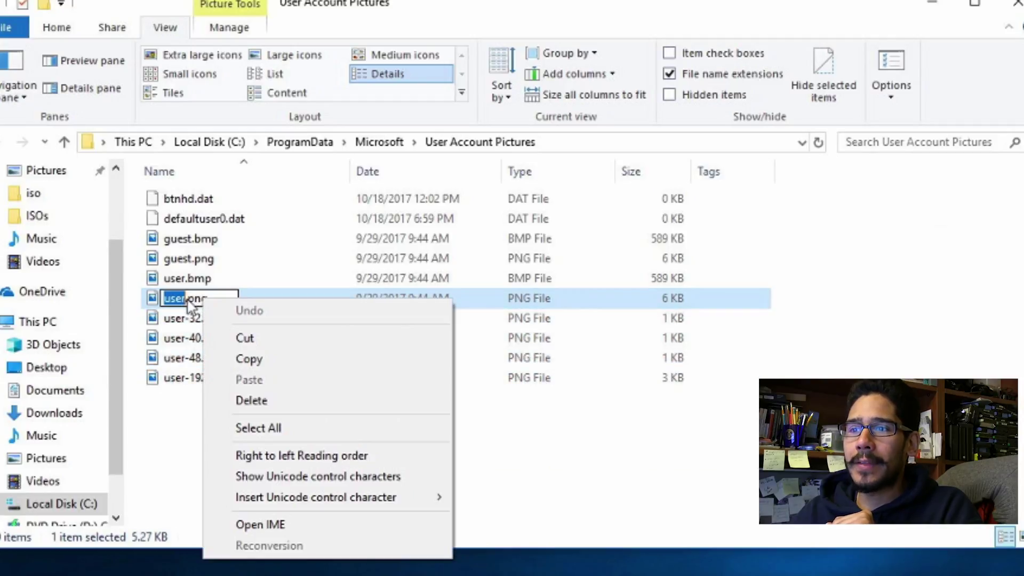
pyautogui.click(224, 298)
pyautogui.press('Left')
pyautogui.press('Left')
pyautogui.press('Left')
pyautogui.press('Left')
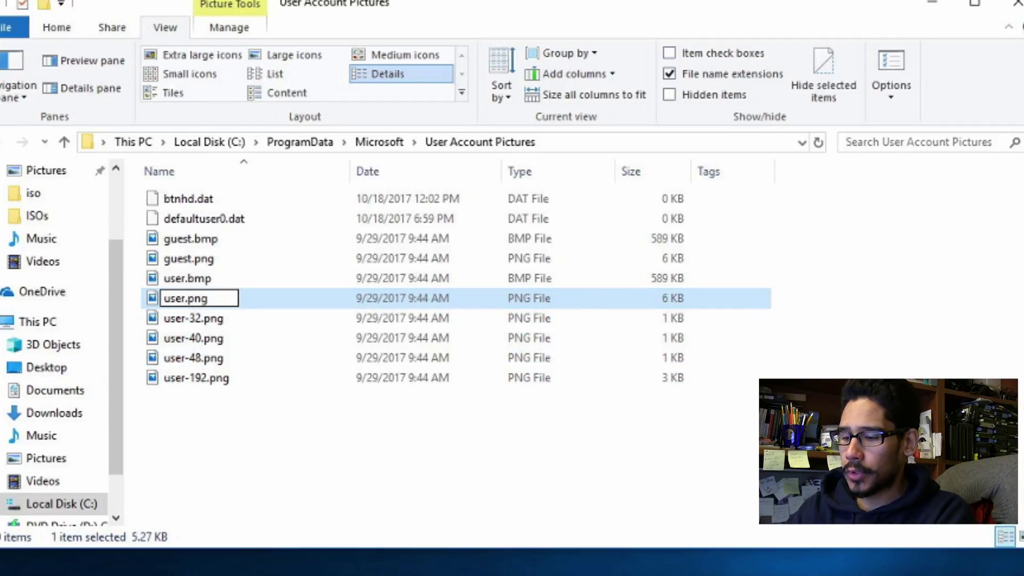
pyautogui.write('_old')
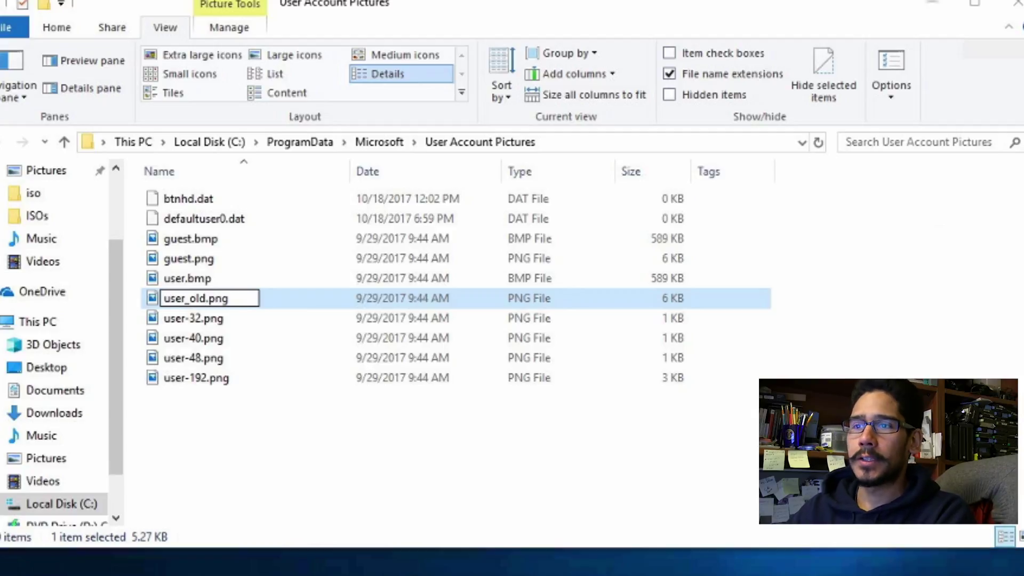
pyautogui.press('Return')
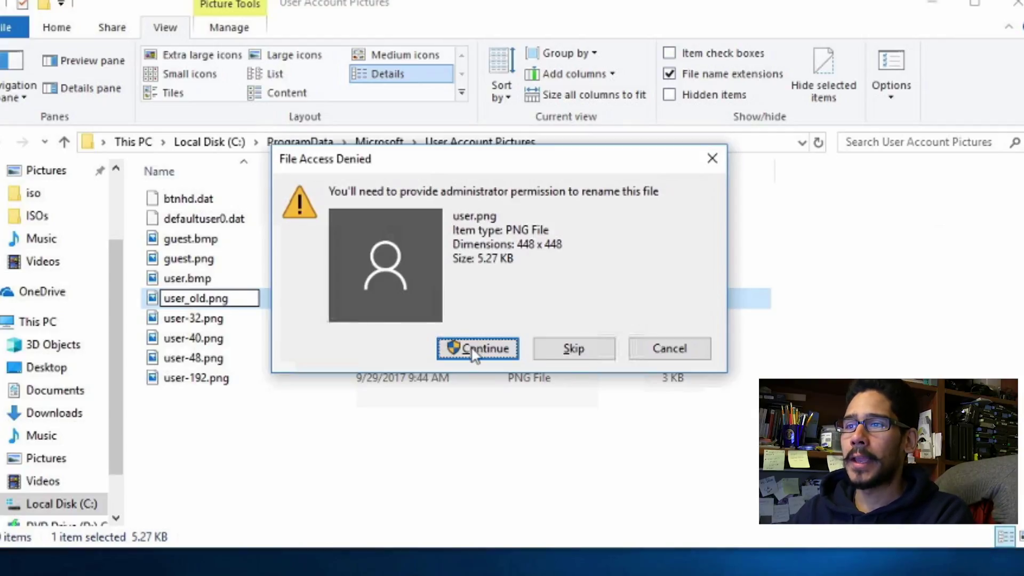
pyautogui.click(474, 352)
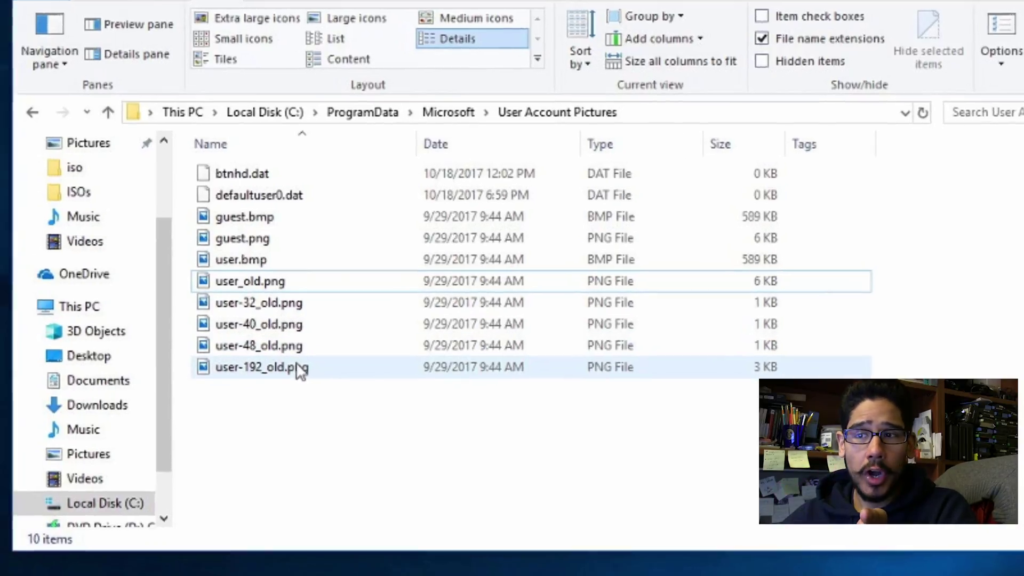
# - Open the desktop images folder and look through the custom avatar images
pyautogui.click(146, 213)
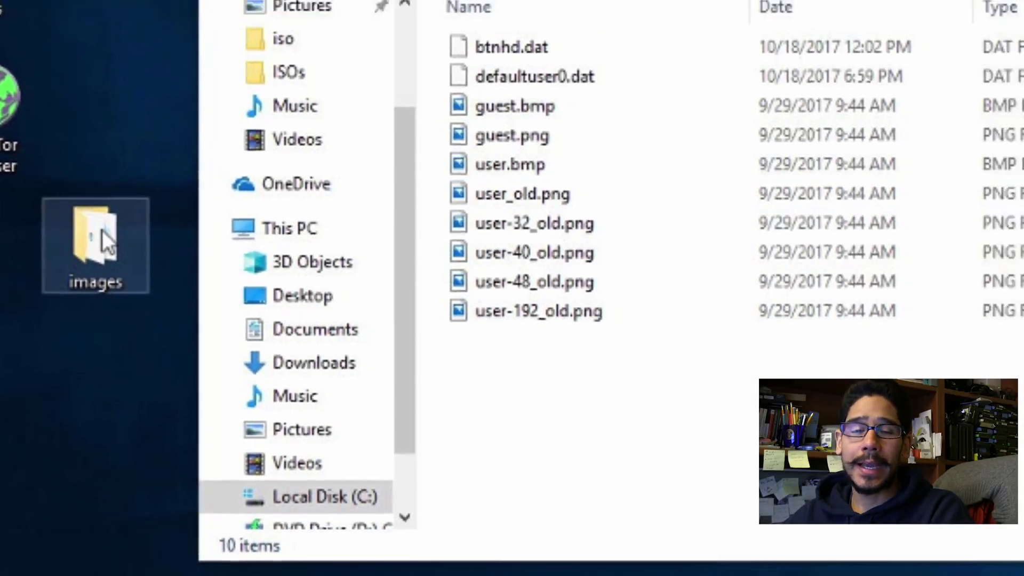
pyautogui.doubleClick(146, 213)
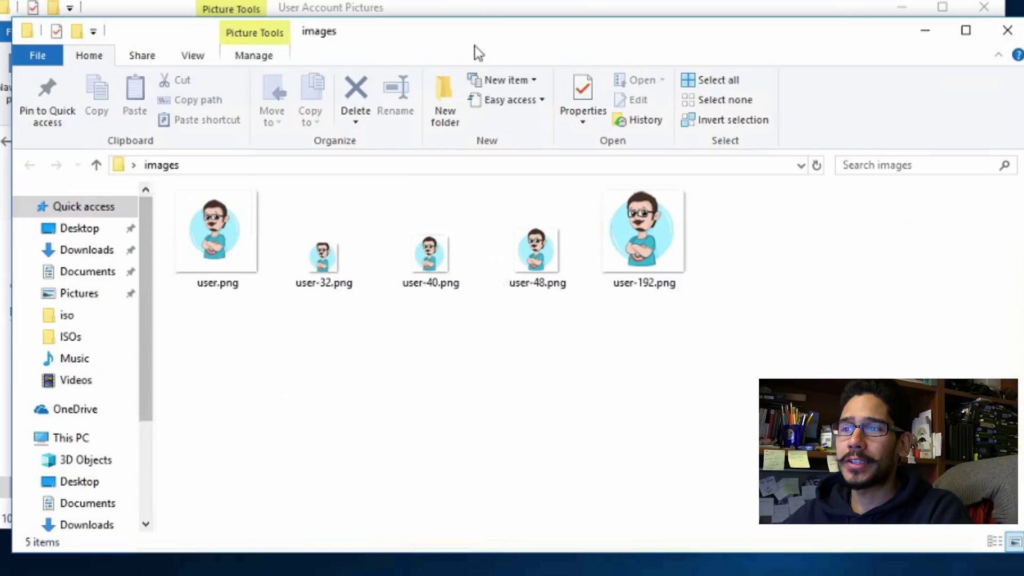
pyautogui.click(324, 250)
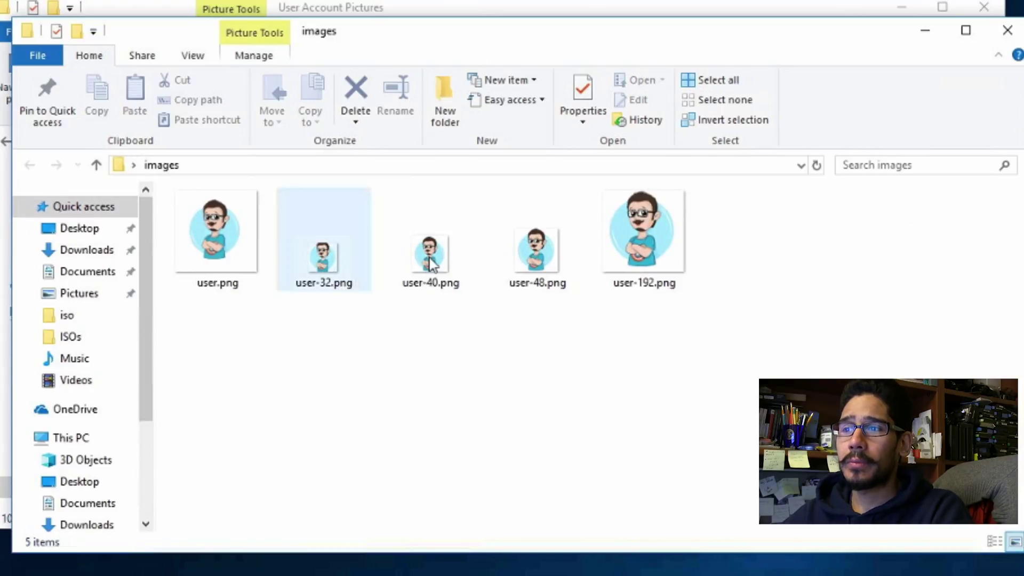
pyautogui.press('Right')
pyautogui.press('Right')
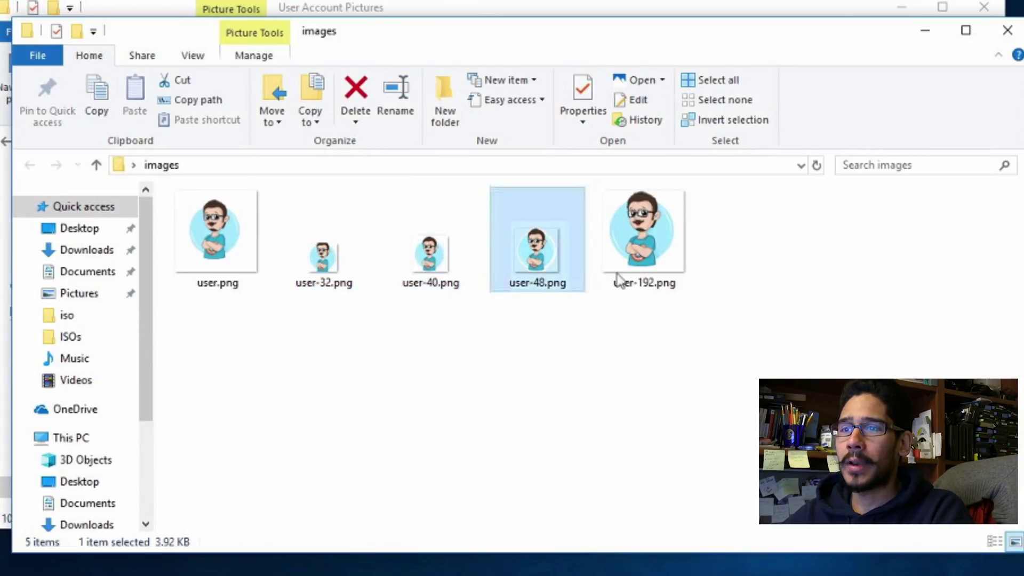
pyautogui.press('Right')
pyautogui.click(231, 232)
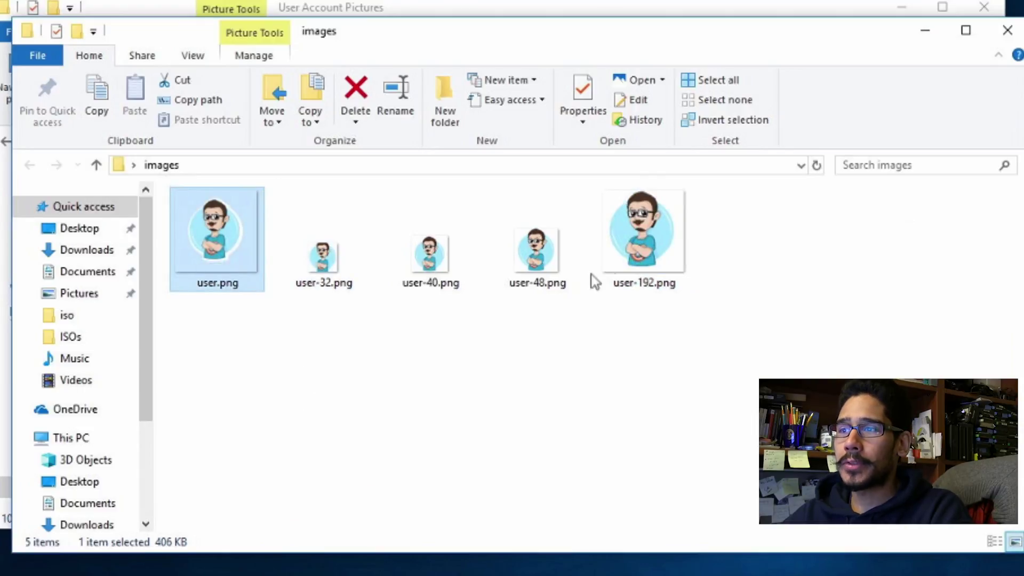
# - Select all five avatars, user.png through user-192.png, and copy them
pyautogui.moveTo(220, 347); pyautogui.dragTo(638, 245)
pyautogui.rightClick(640, 245)
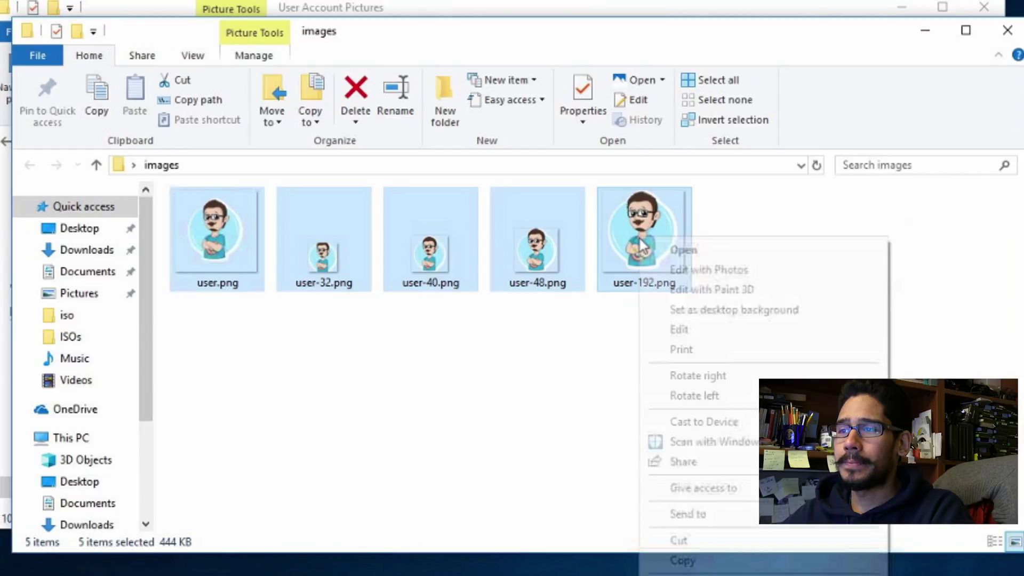
pyautogui.click(688, 560)
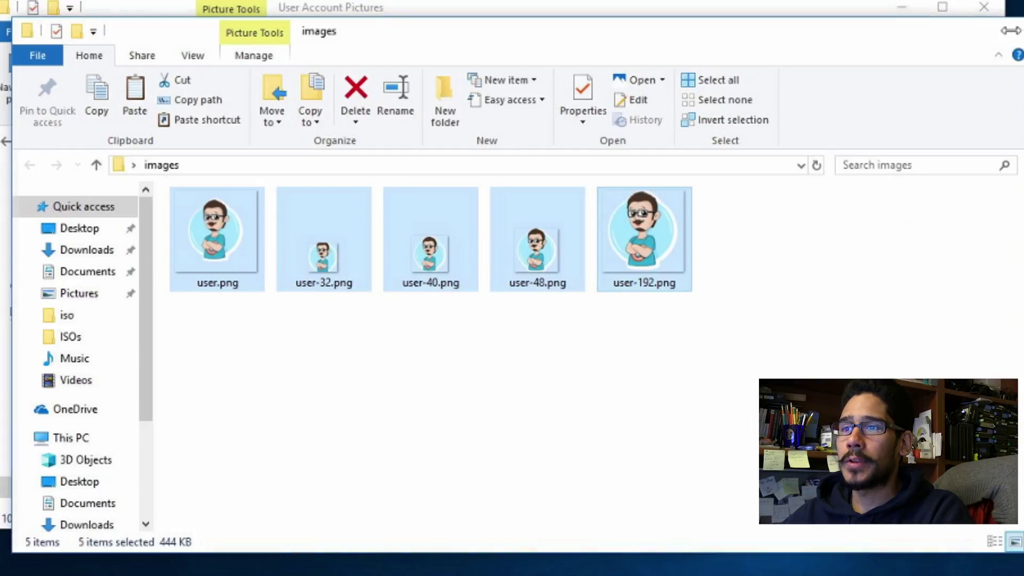
# - Paste the five new avatars into User Account Pictures, then close the Explorer windows
pyautogui.click(1009, 31)
pyautogui.rightClick(196, 430)
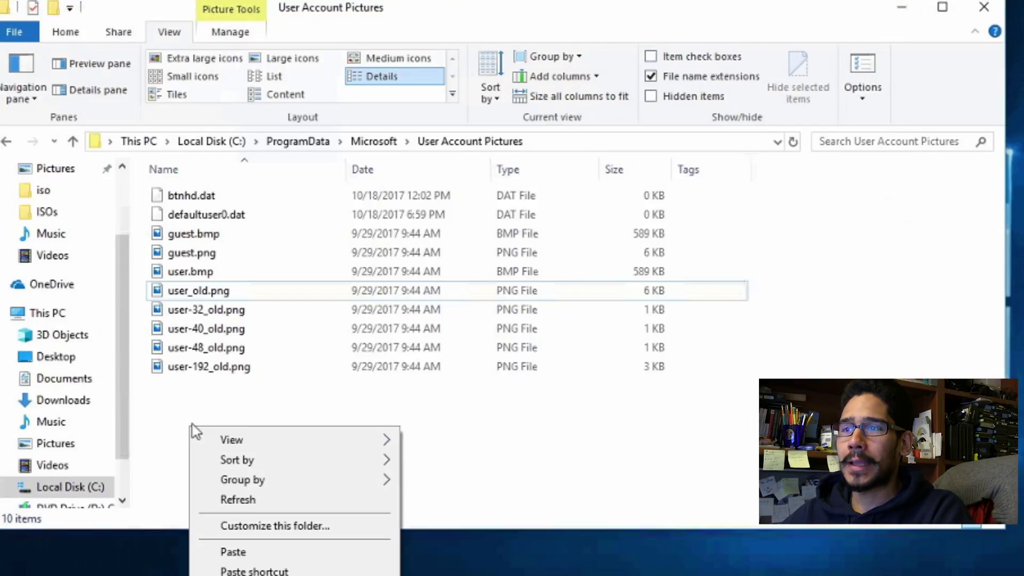
pyautogui.click(260, 553)
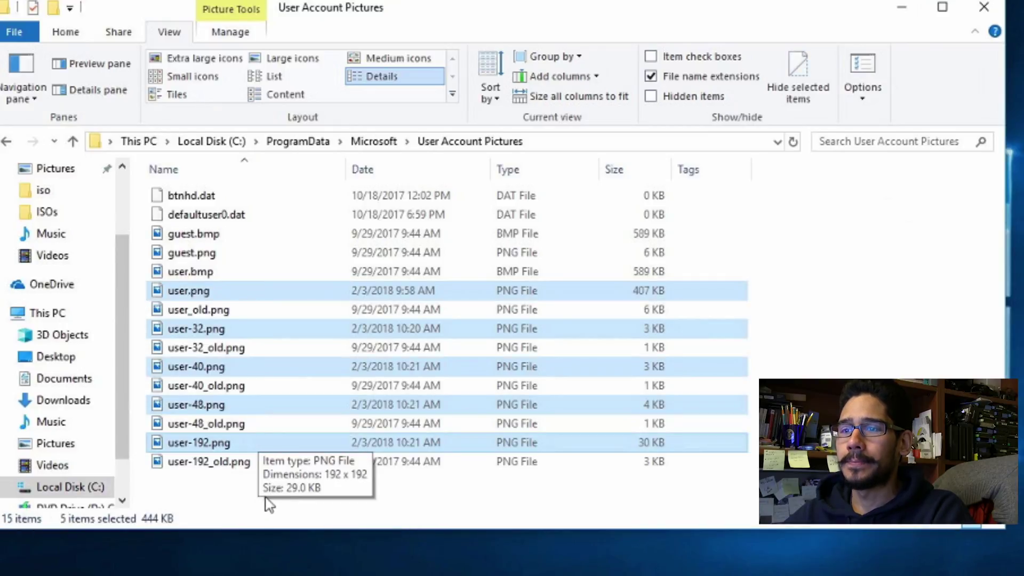
pyautogui.click(971, 16)
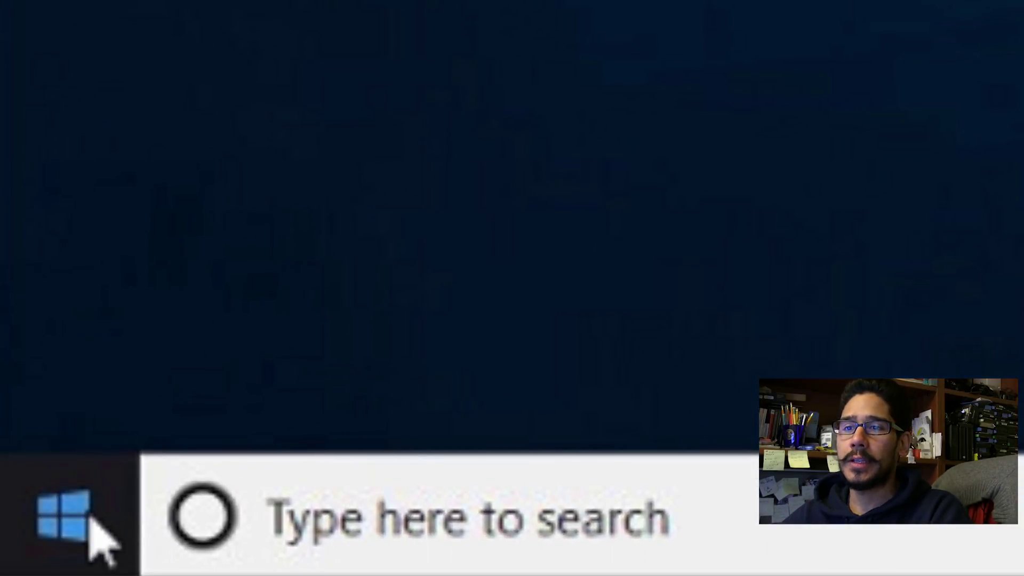
# - Check the account picture in Start, then launch Computer Management from the Start button's quick menu
pyautogui.click(88, 520)
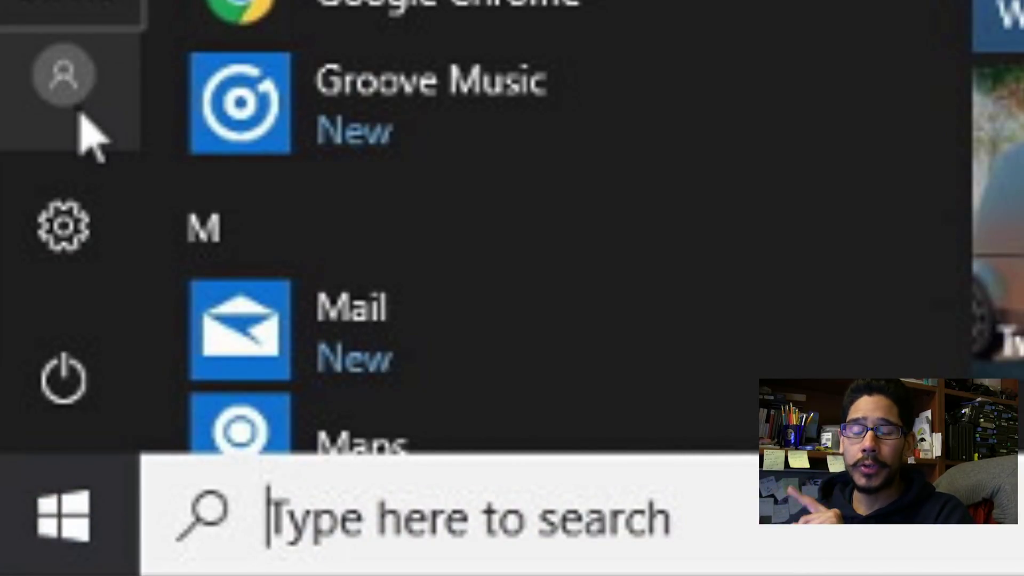
pyautogui.rightClick(80, 512)
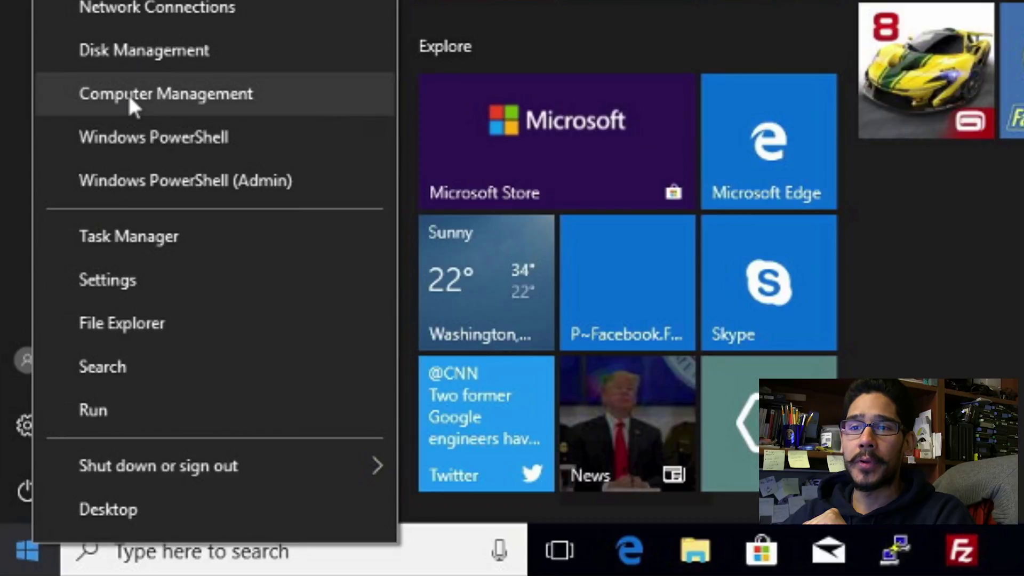
pyautogui.click(128, 94)
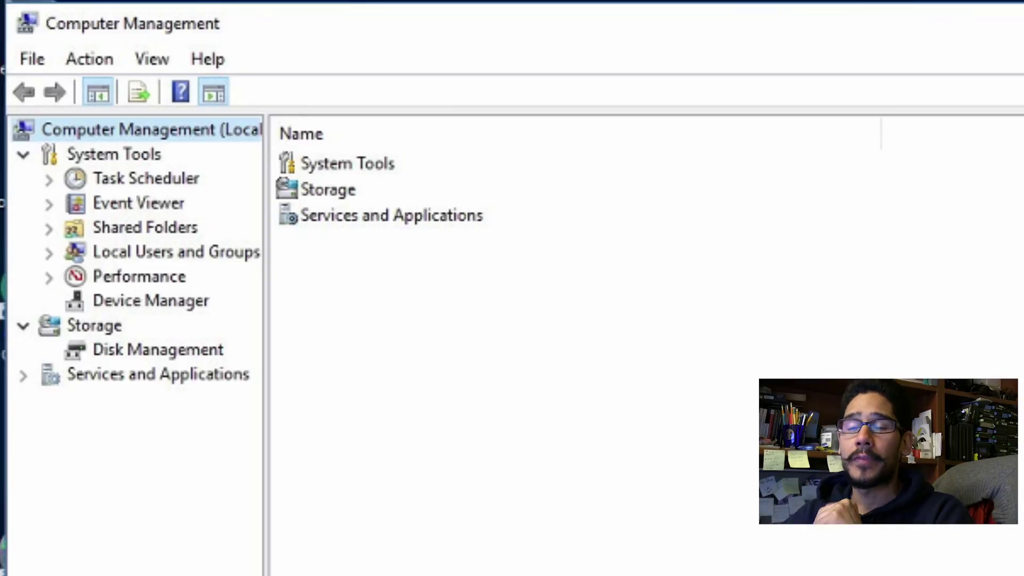
# - Expand Local Users and Groups, show the Users list, and begin adding a new user
pyautogui.click(49, 253)
pyautogui.click(134, 278)
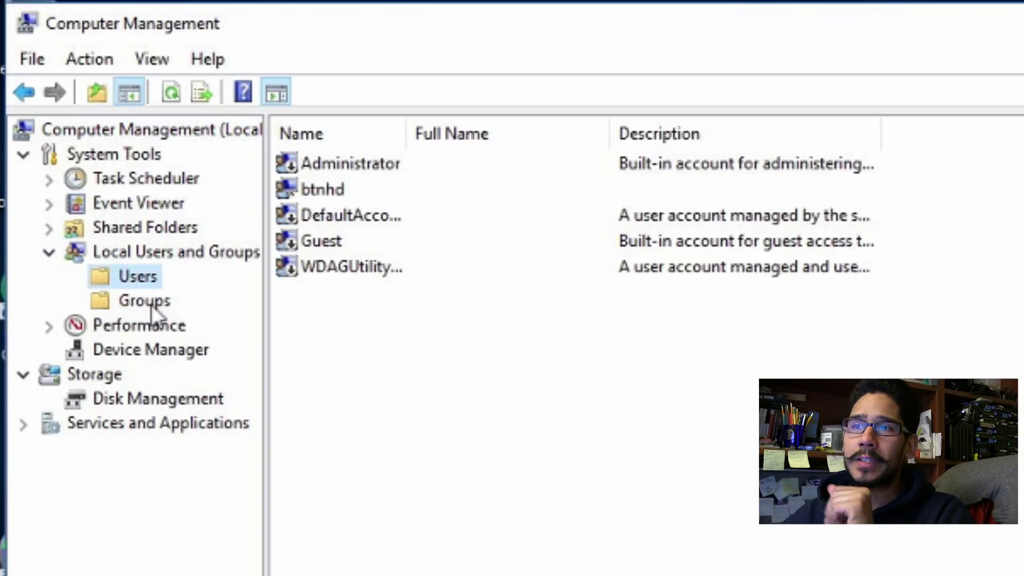
pyautogui.rightClick(327, 369)
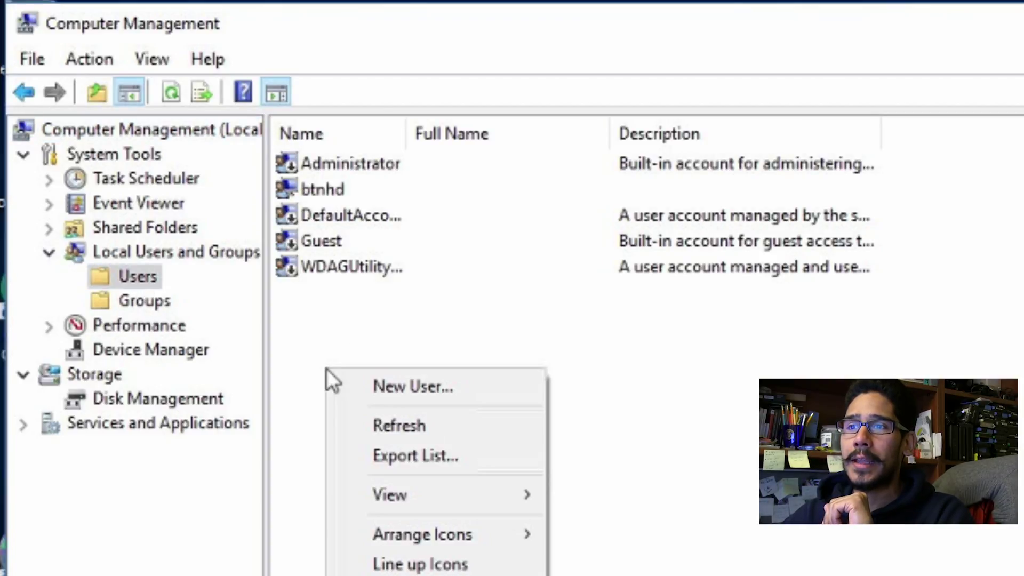
pyautogui.click(388, 382)
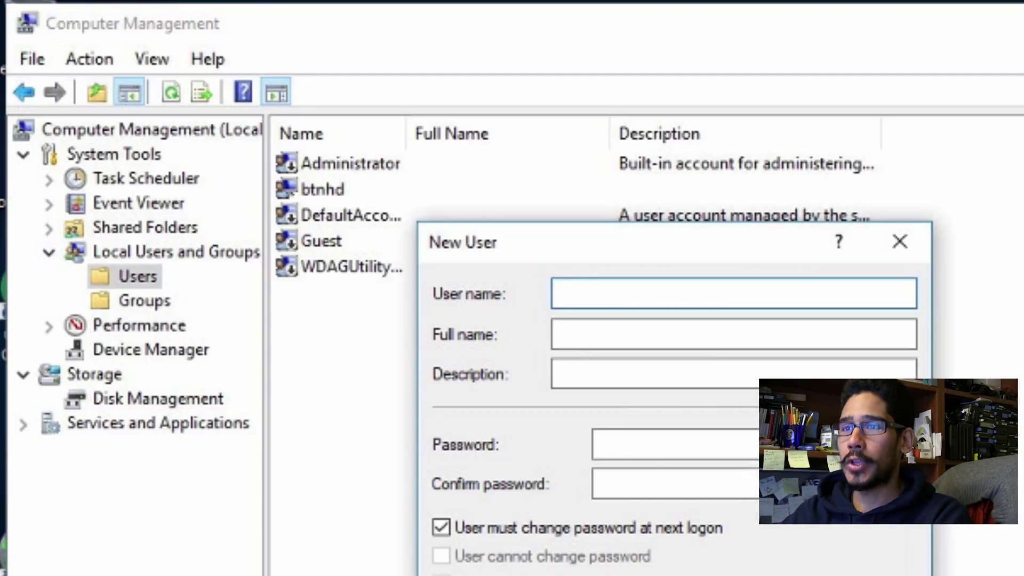
# - Create user YouTube with full name YouTube, a password, and no forced change at next logon
pyautogui.write('YouTube')
pyautogui.press('Tab')
pyautogui.write('Yo')
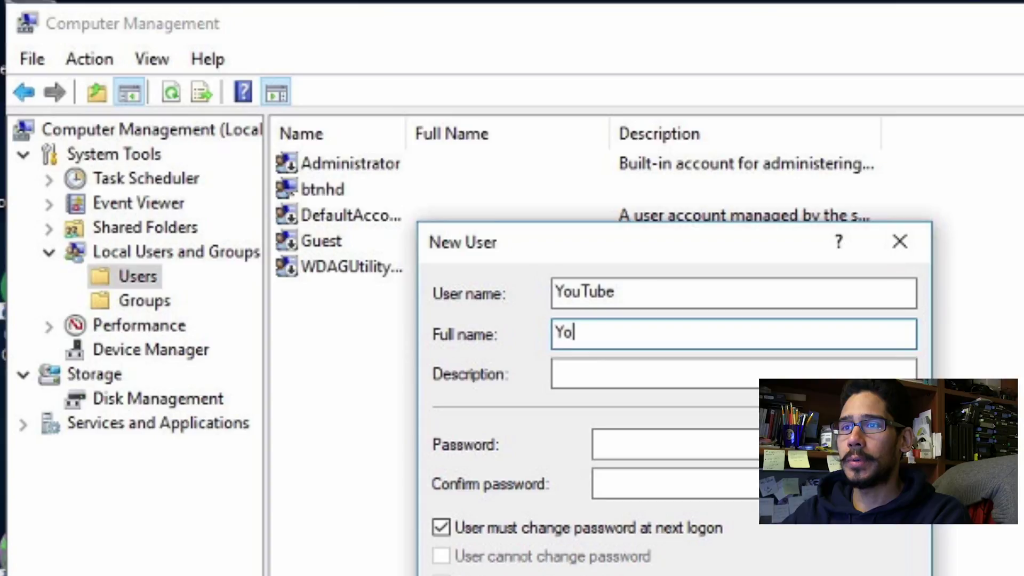
pyautogui.write('uTube')
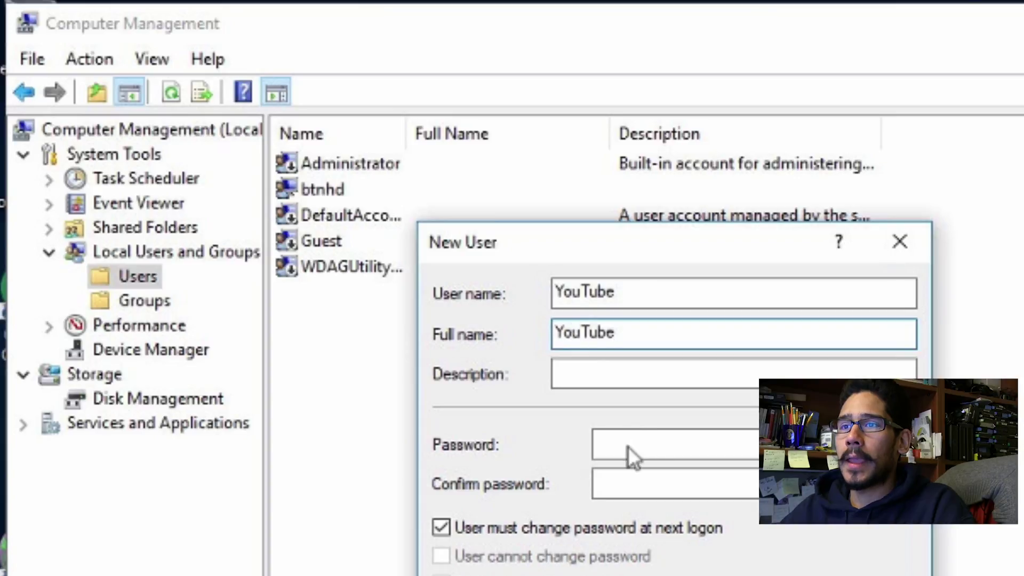
pyautogui.click(460, 533)
pyautogui.click(597, 446)
pyautogui.write('********')
pyautogui.press('Tab')
pyautogui.write('********')
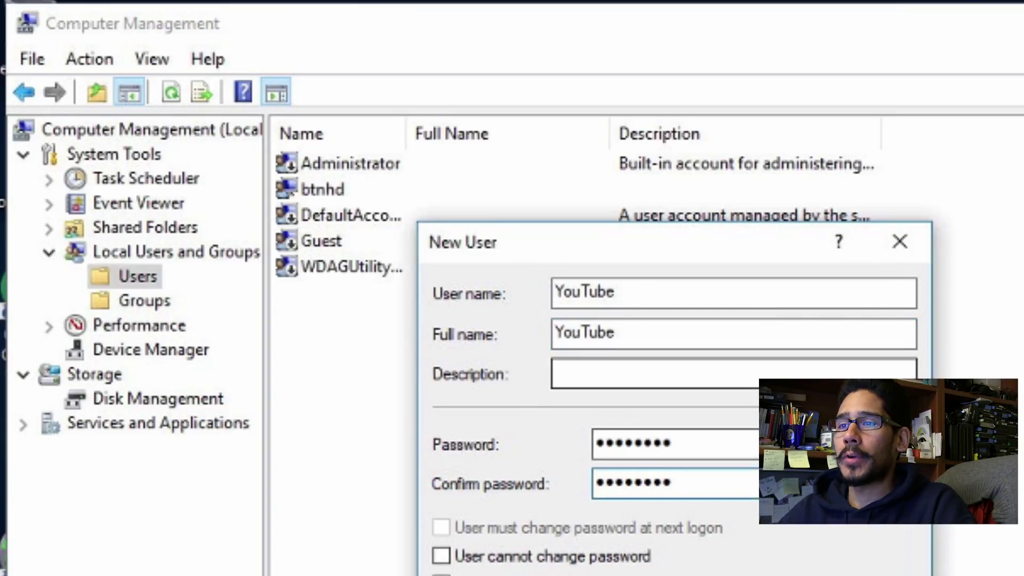
pyautogui.press('Return')
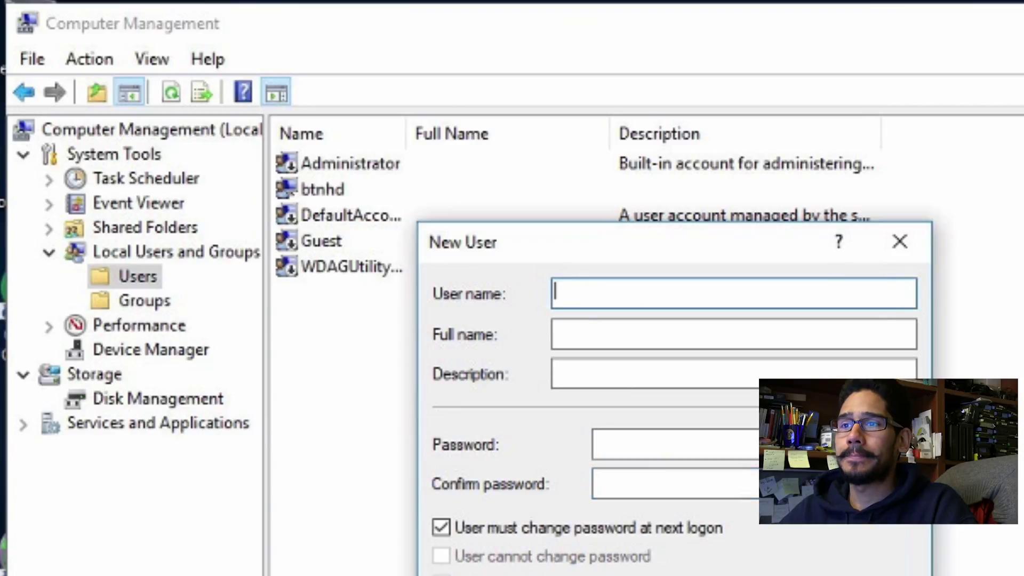
pyautogui.press('Escape')
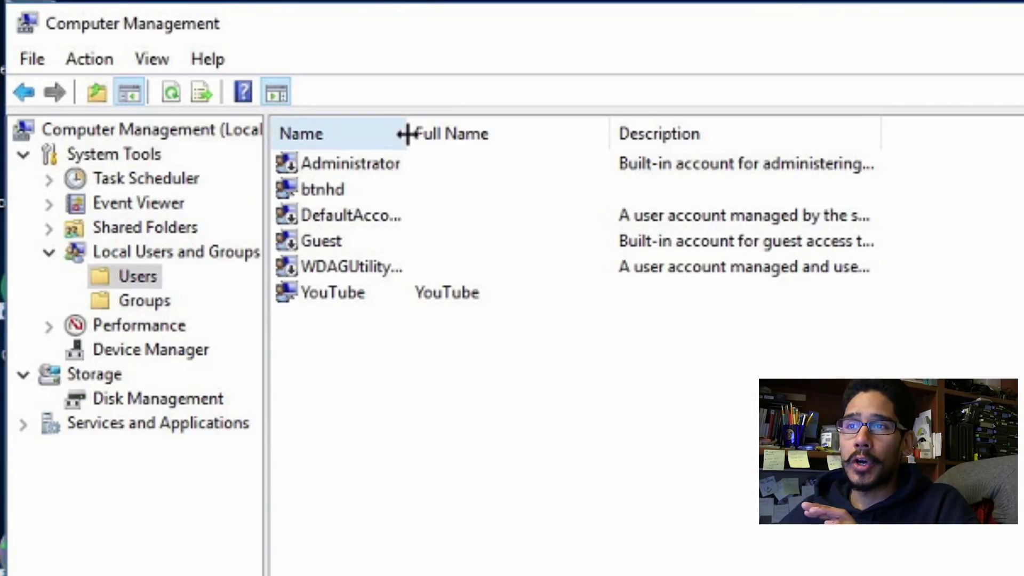
pyautogui.moveTo(407, 135); pyautogui.dragTo(471, 135)
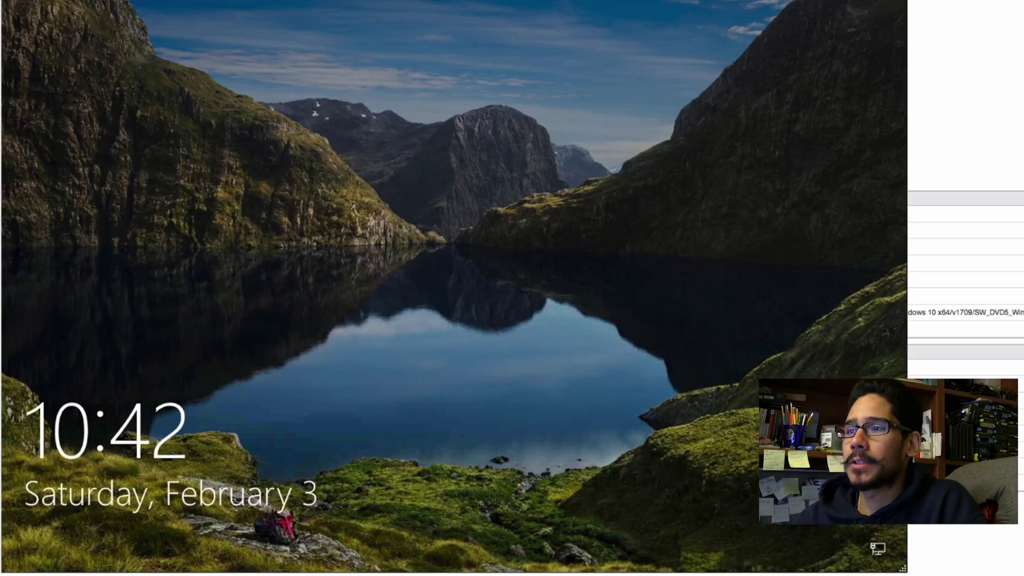
# - Dismiss the lock screen, pick the YouTube account tile, and sign in
pyautogui.click(187, 360)
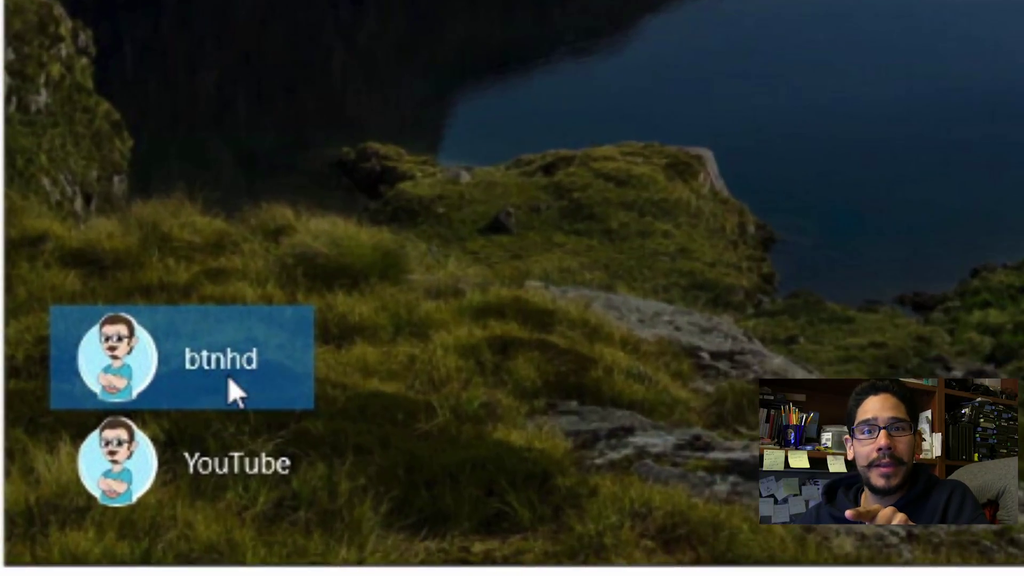
pyautogui.click(144, 369)
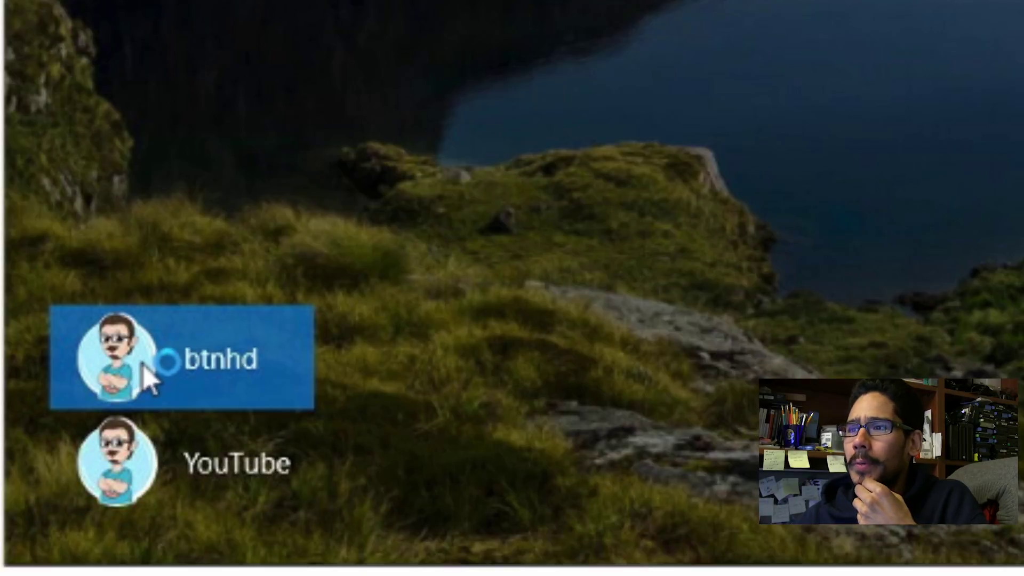
pyautogui.click(251, 475)
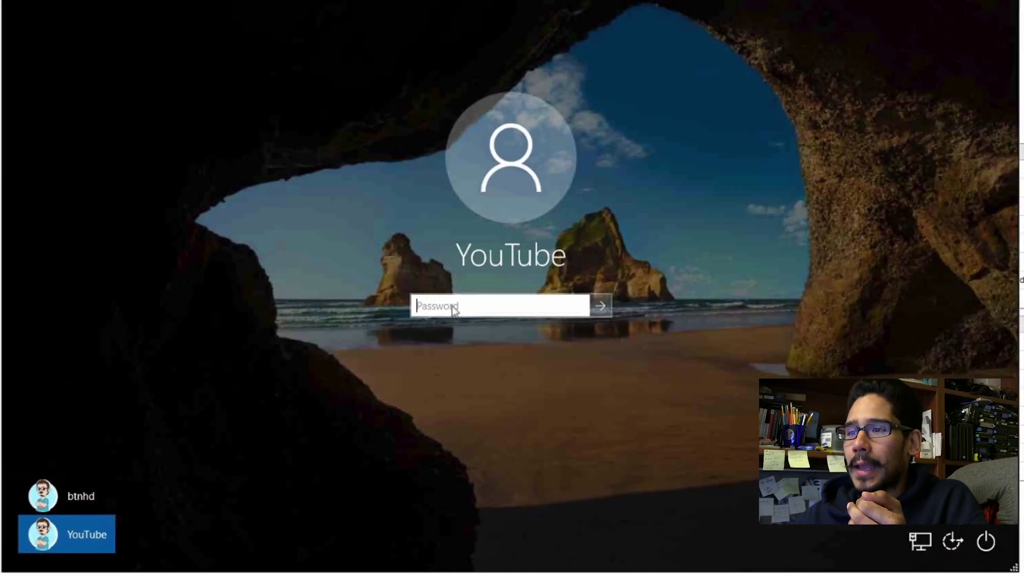
pyautogui.click(442, 309)
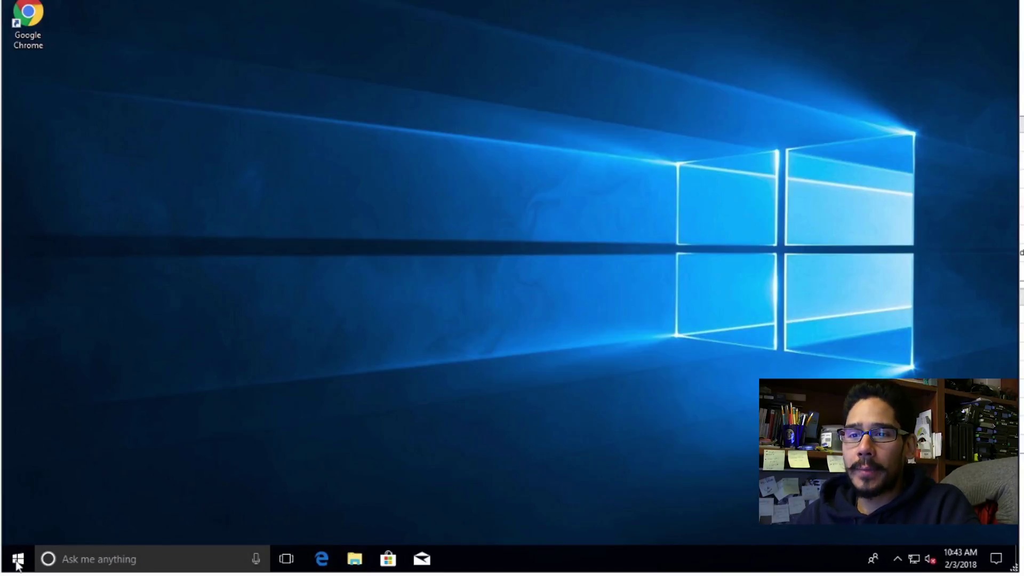
pyautogui.click(17, 560)
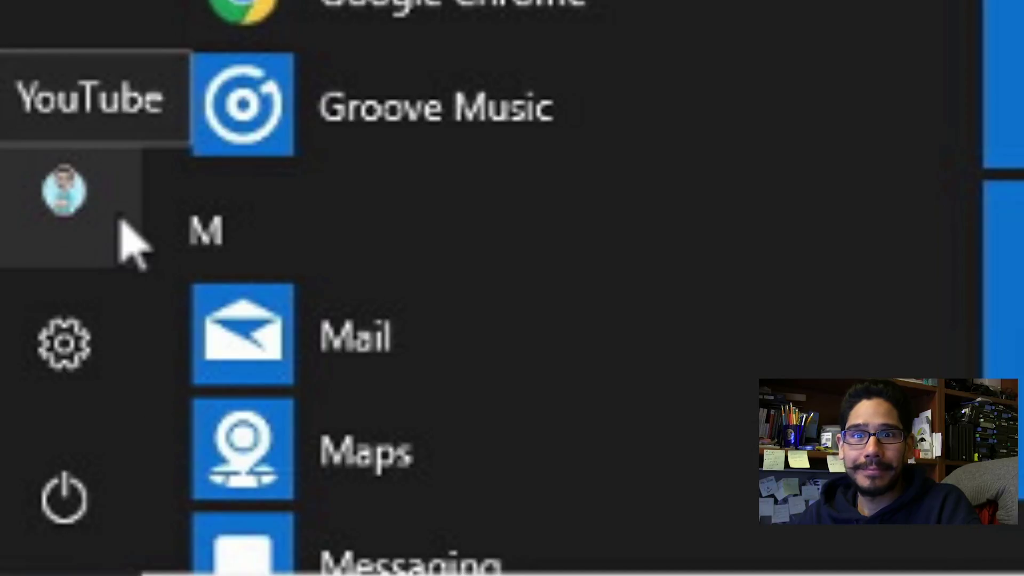
pyautogui.click(476, 181)
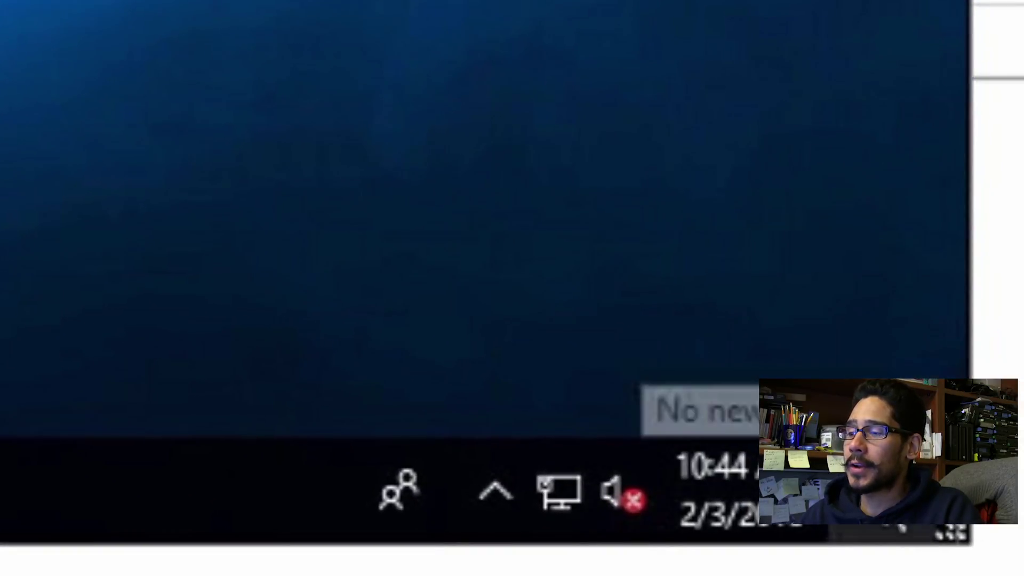
# - Go from Action Center's All settings to Accounts to see the YouTube account's cartoon avatar
pyautogui.click(951, 531)
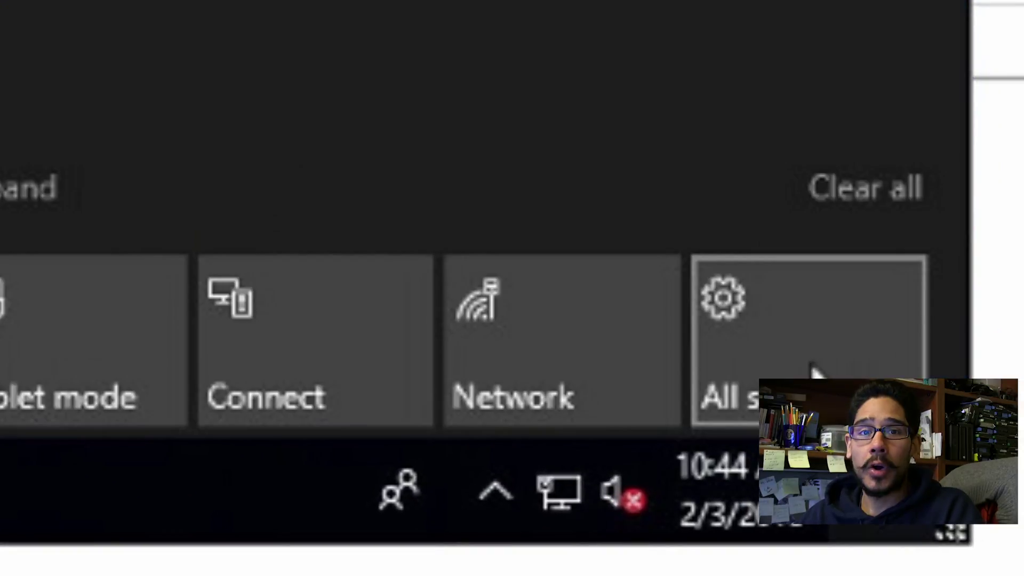
pyautogui.click(816, 370)
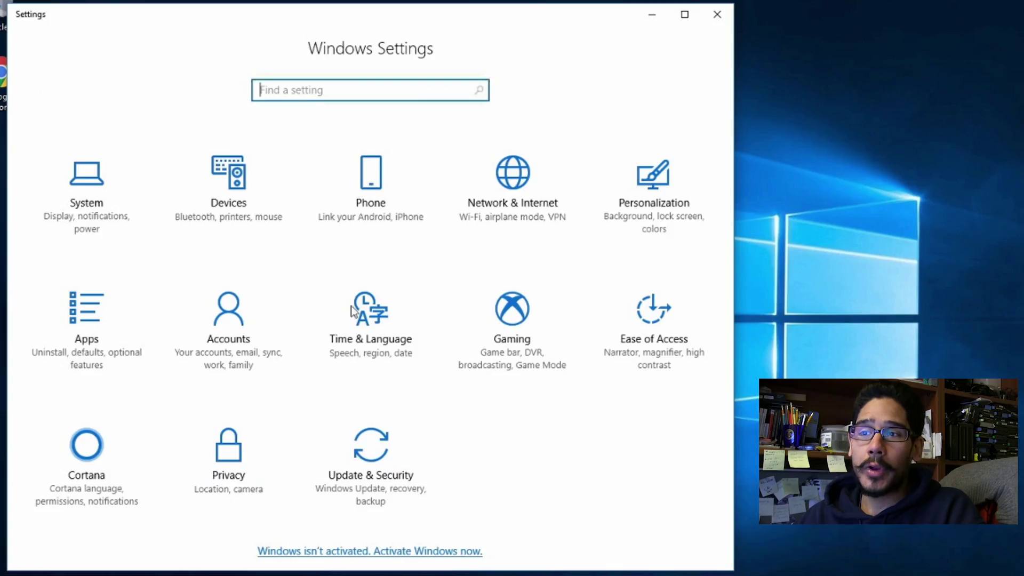
pyautogui.click(235, 323)
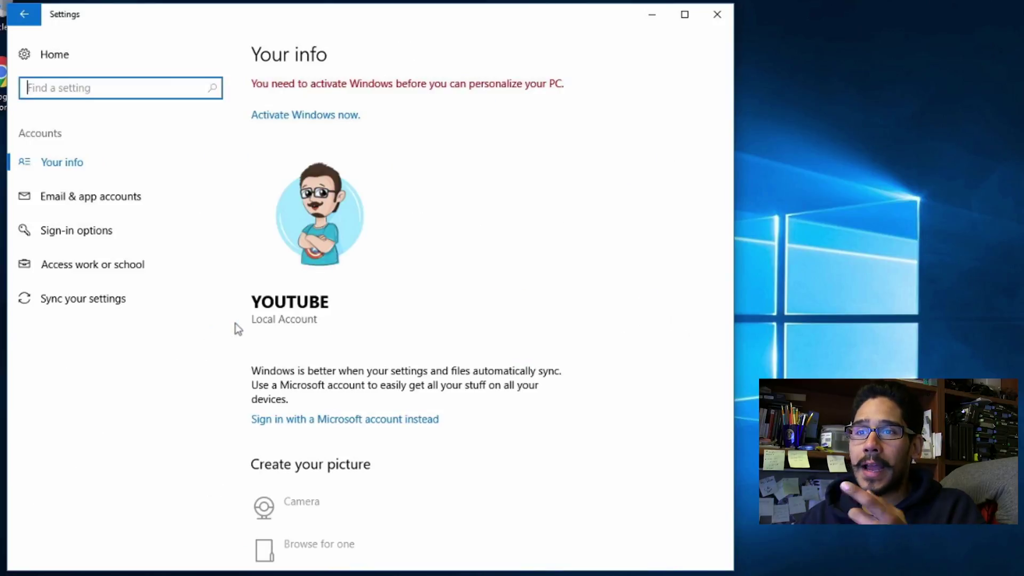